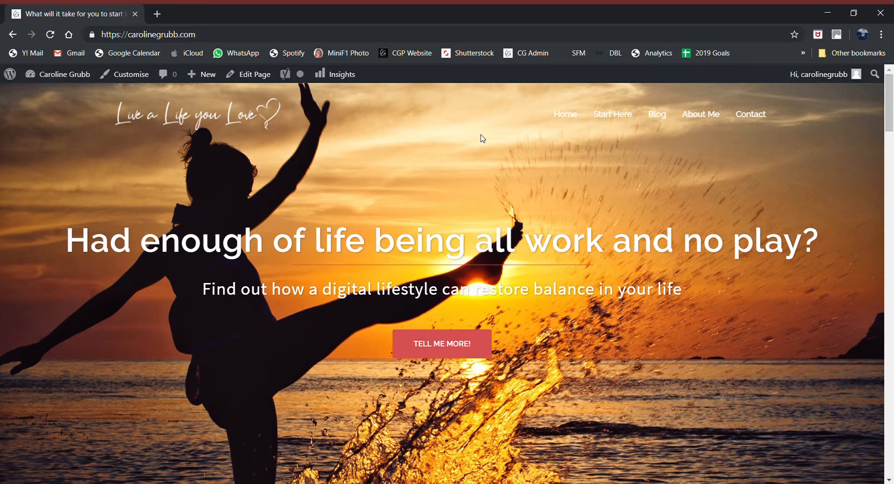
Step: Browse the home page and try its call-to-action button that jumps to the article
{"action": "scroll", "coordinate": [482, 138], "scroll_direction": "down", "scroll_amount": 5}
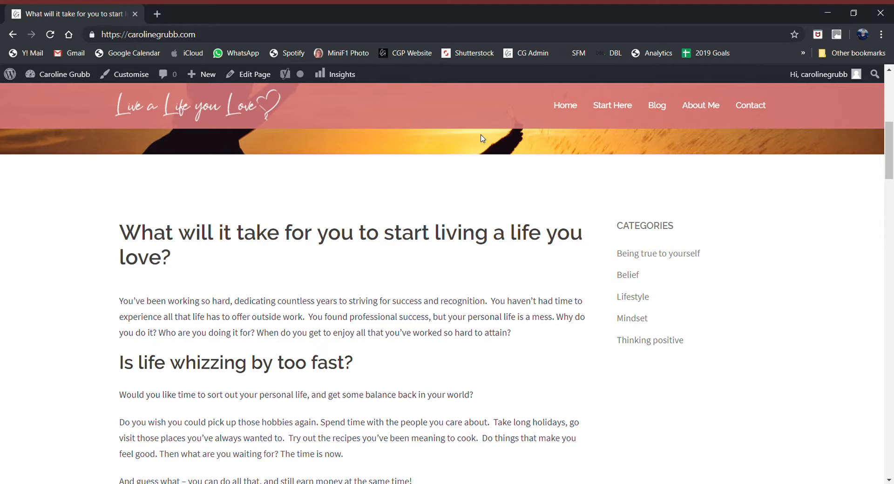
{"action": "scroll", "coordinate": [480, 139], "scroll_direction": "down", "scroll_amount": 3}
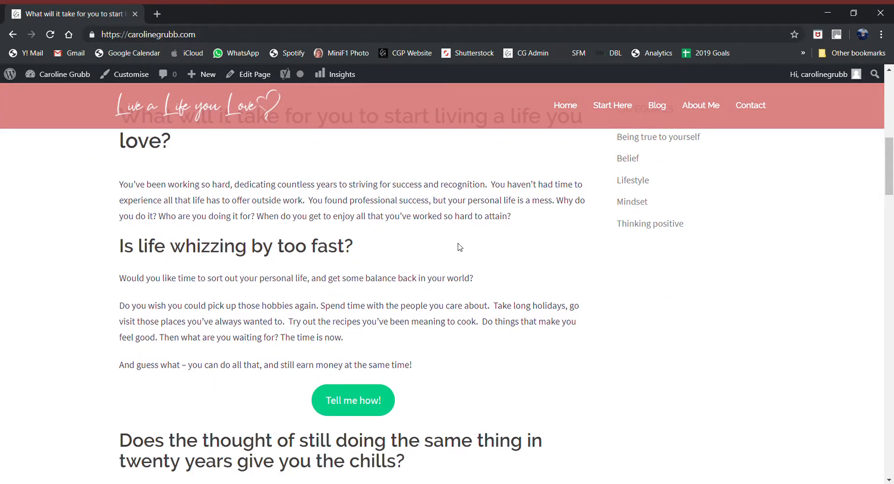
{"action": "scroll", "coordinate": [459, 248], "scroll_direction": "up", "scroll_amount": 7}
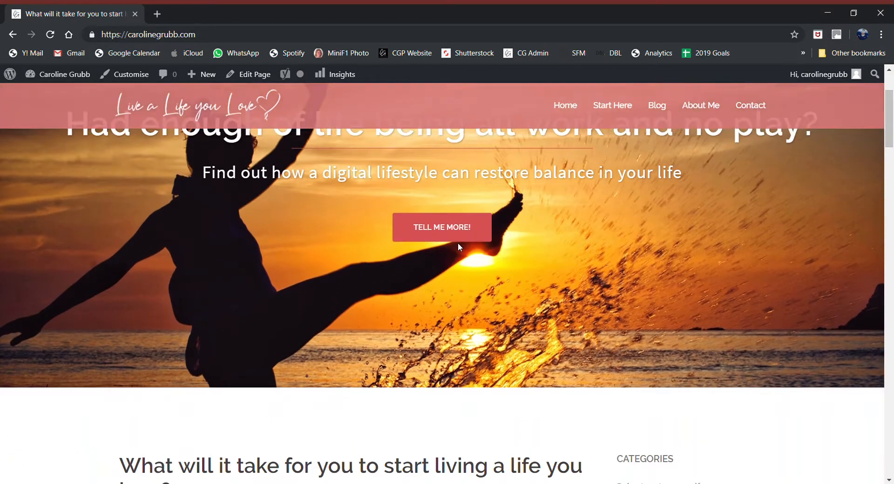
{"action": "left_click", "coordinate": [461, 228]}
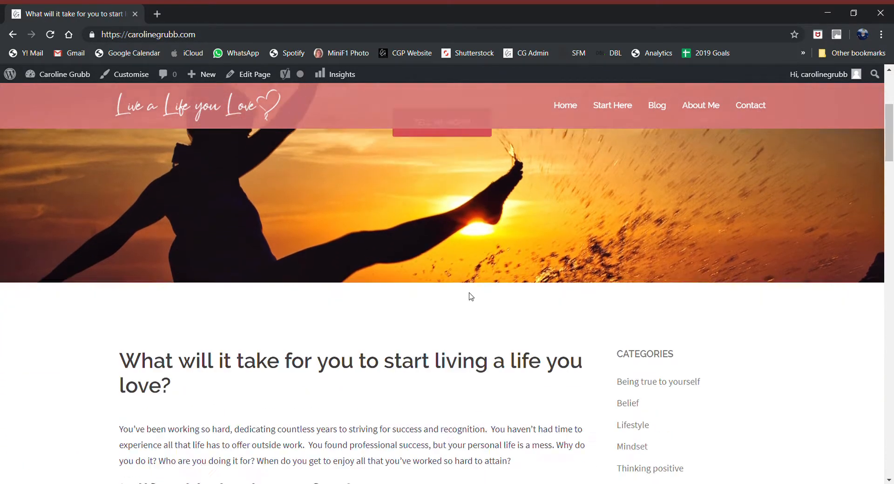
{"action": "scroll", "coordinate": [467, 293], "scroll_direction": "down", "scroll_amount": 5}
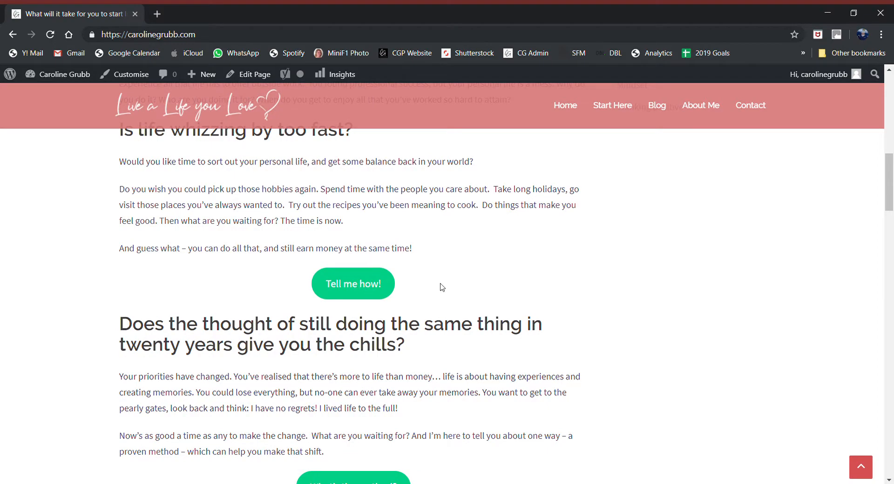
{"action": "scroll", "coordinate": [441, 289], "scroll_direction": "down", "scroll_amount": 3}
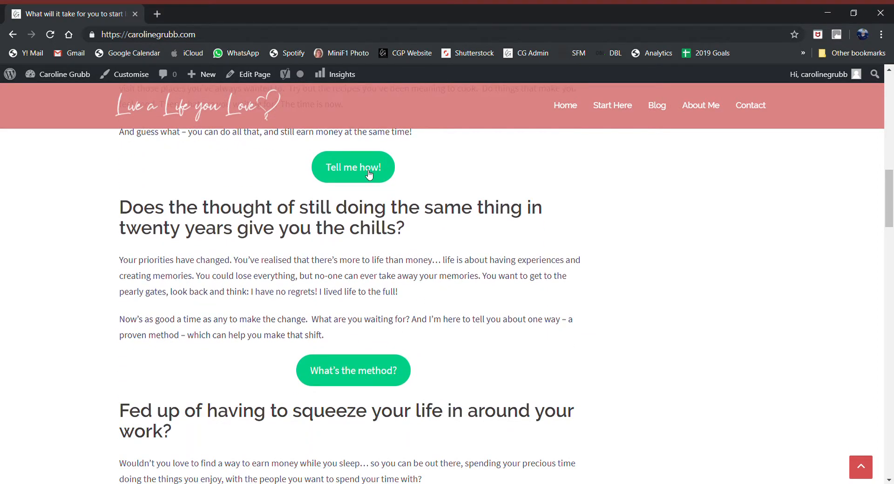
{"action": "scroll", "coordinate": [441, 325], "scroll_direction": "down", "scroll_amount": 6}
{"action": "scroll", "coordinate": [443, 326], "scroll_direction": "up", "scroll_amount": 7}
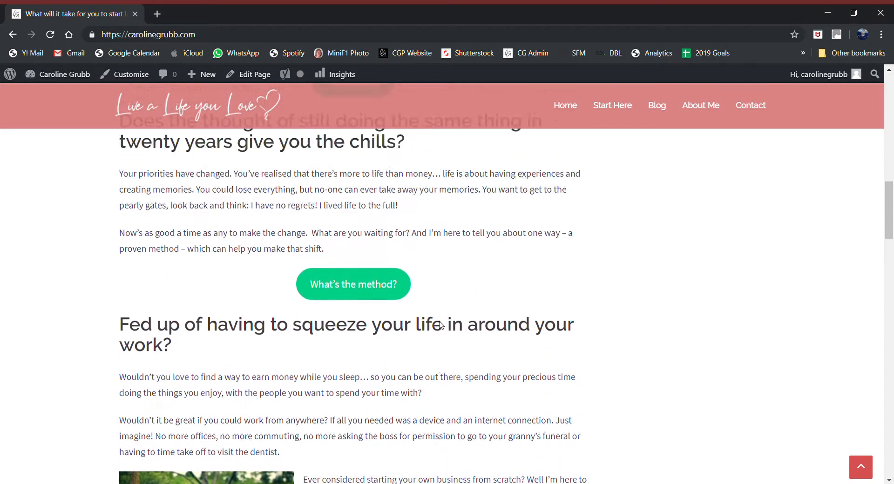
{"action": "scroll", "coordinate": [444, 325], "scroll_direction": "up", "scroll_amount": 2}
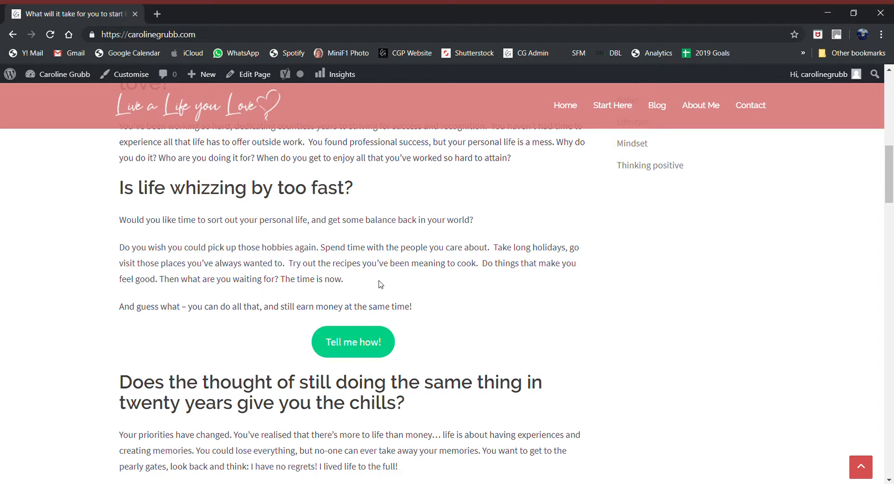
Step: Look through the About Me page, then return to the home page
{"action": "left_click", "coordinate": [704, 106]}
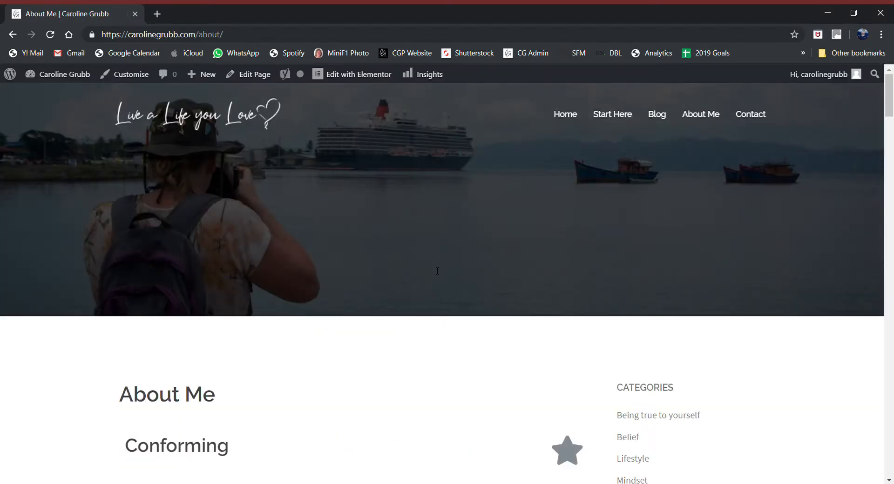
{"action": "scroll", "coordinate": [437, 271], "scroll_direction": "down", "scroll_amount": 5}
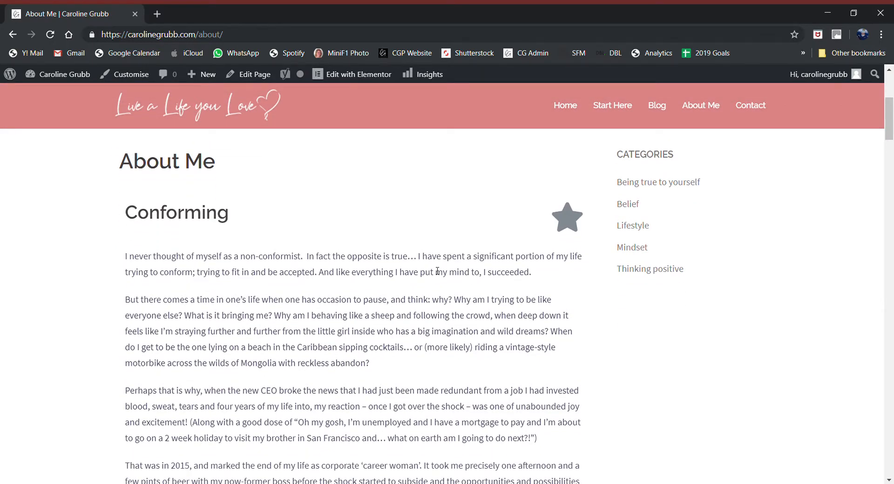
{"action": "scroll", "coordinate": [437, 271], "scroll_direction": "down", "scroll_amount": 6}
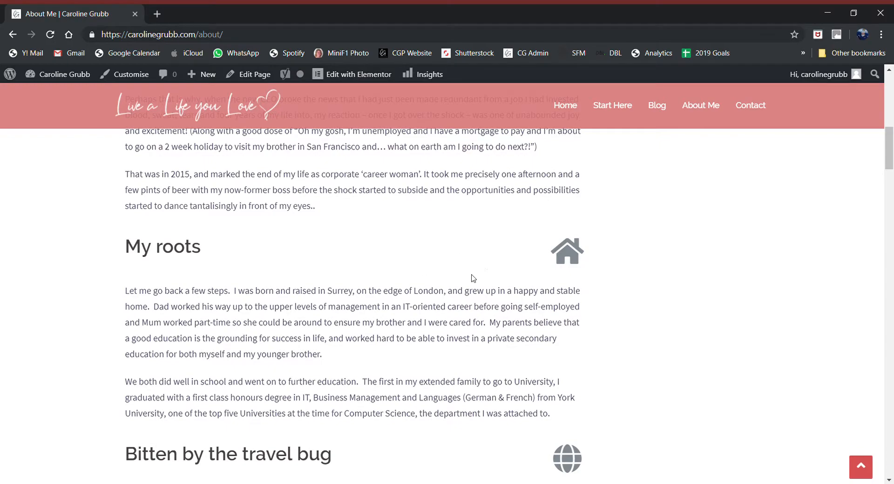
{"action": "scroll", "coordinate": [472, 279], "scroll_direction": "down", "scroll_amount": 1}
{"action": "scroll", "coordinate": [564, 250], "scroll_direction": "down", "scroll_amount": 4}
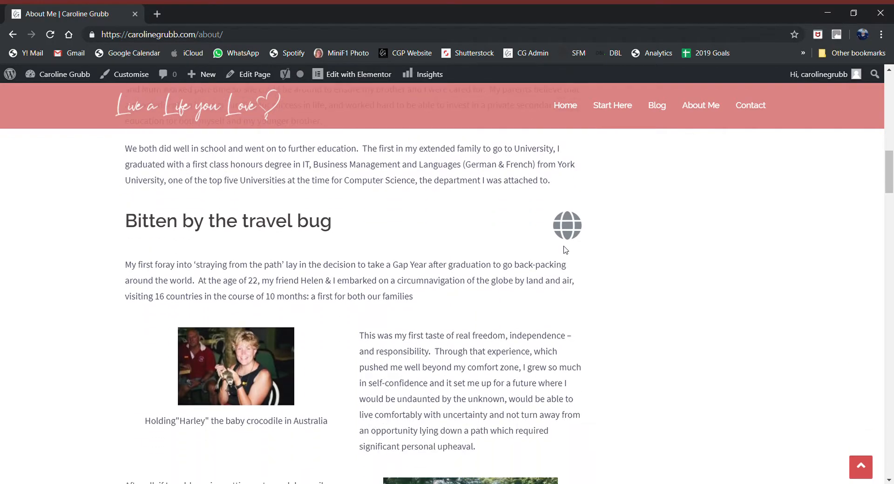
{"action": "scroll", "coordinate": [422, 315], "scroll_direction": "down", "scroll_amount": 15}
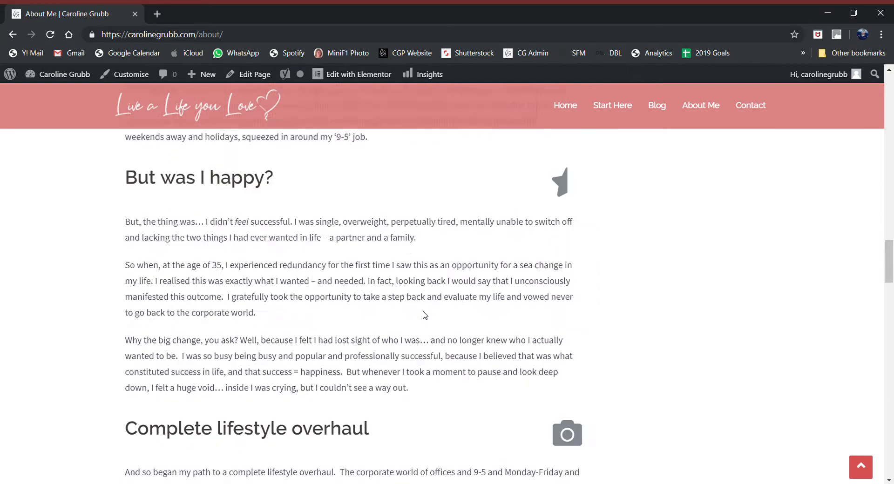
{"action": "scroll", "coordinate": [424, 315], "scroll_direction": "down", "scroll_amount": 20}
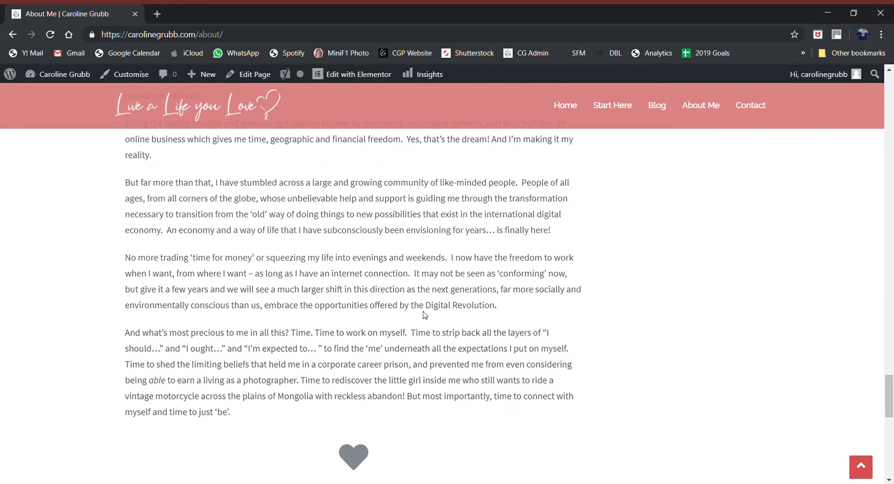
{"action": "scroll", "coordinate": [424, 314], "scroll_direction": "down", "scroll_amount": 6}
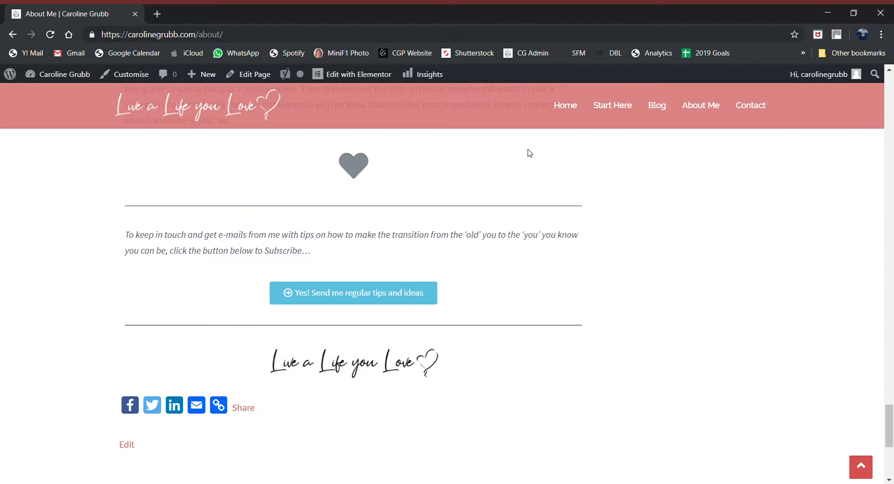
{"action": "left_click", "coordinate": [570, 107]}
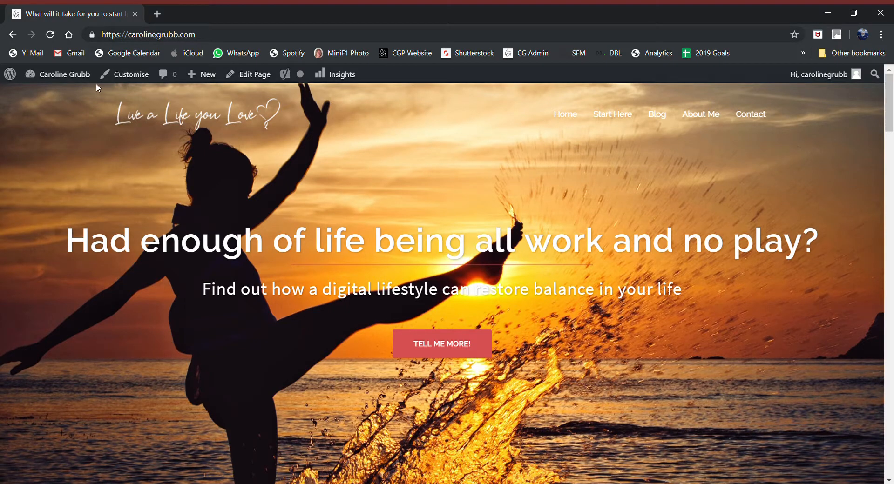
Step: Edit the home page and open the block inserter below the 'Tell me how!' button
{"action": "left_click", "coordinate": [260, 80]}
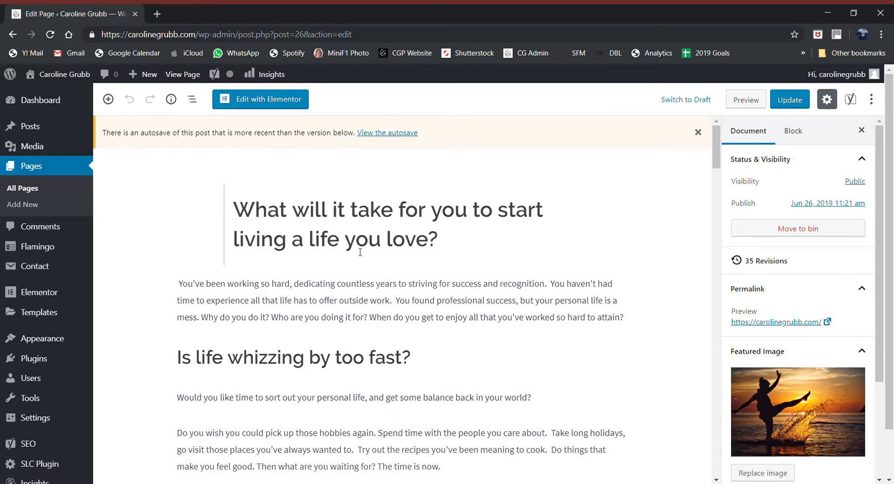
{"action": "scroll", "coordinate": [360, 252], "scroll_direction": "down", "scroll_amount": 4}
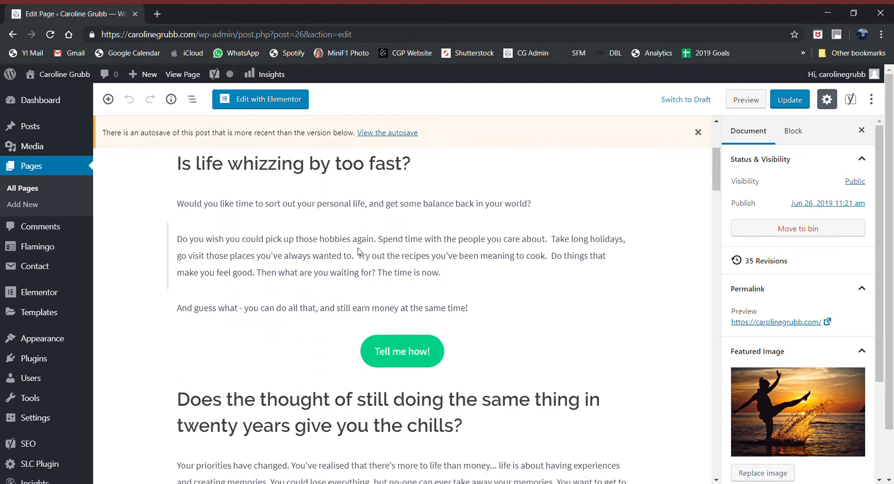
{"action": "scroll", "coordinate": [358, 252], "scroll_direction": "down", "scroll_amount": 2}
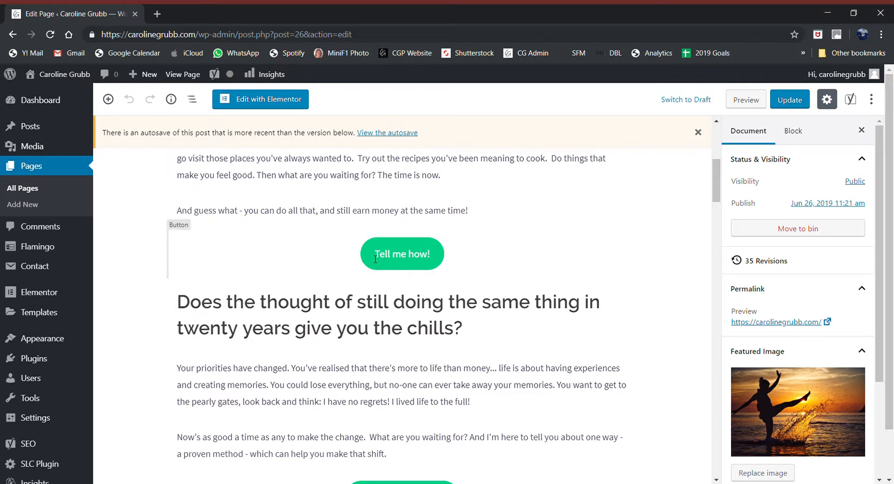
{"action": "left_click", "coordinate": [403, 278]}
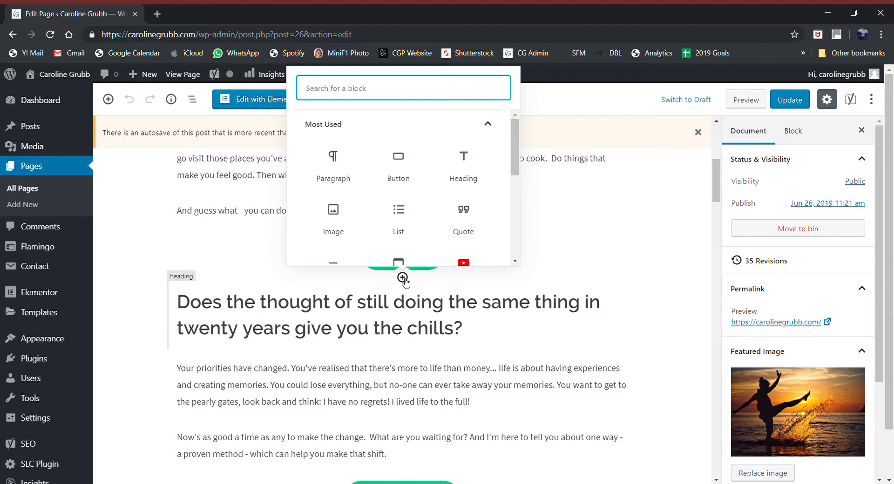
Step: Insert a Button block from Layout Elements beneath 'Tell me how!'
{"action": "left_click", "coordinate": [382, 130]}
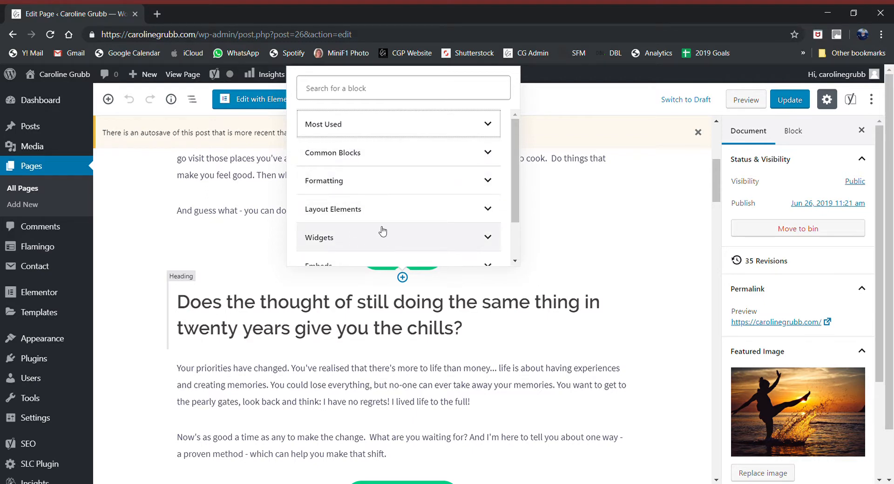
{"action": "left_click", "coordinate": [378, 210]}
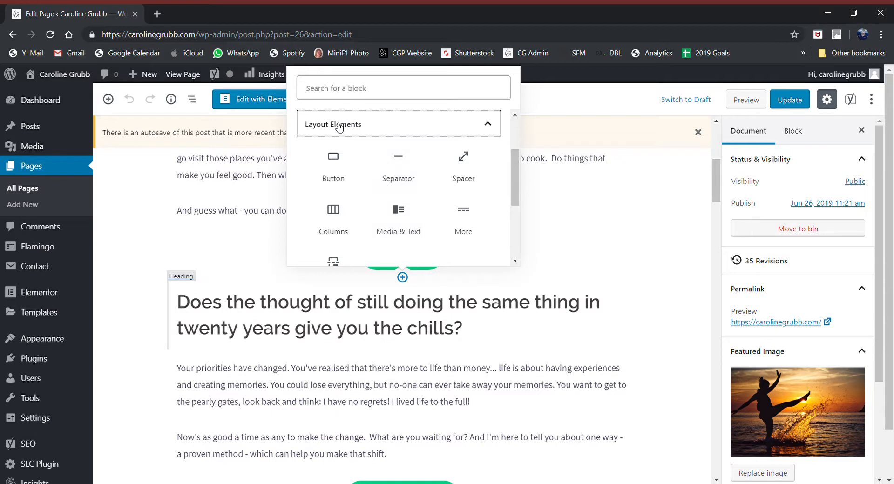
{"action": "left_click", "coordinate": [331, 166]}
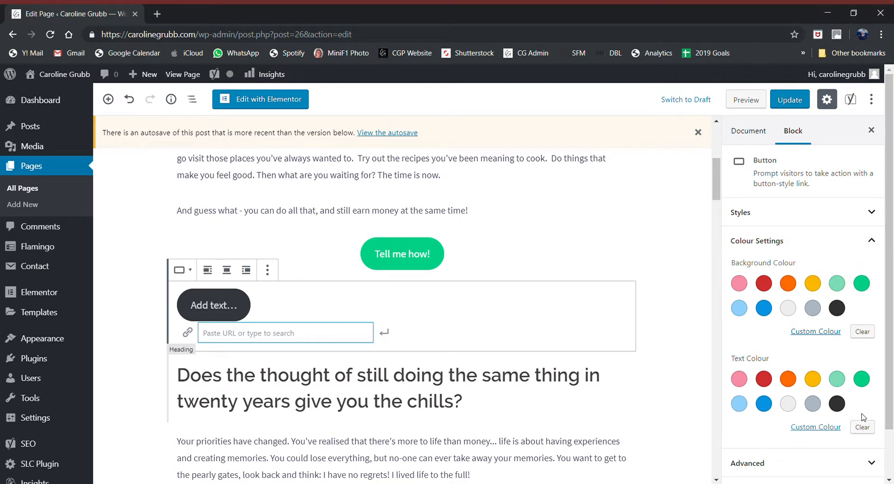
Step: Set the new button's background to green and its text to white via a custom colour
{"action": "left_click", "coordinate": [862, 285]}
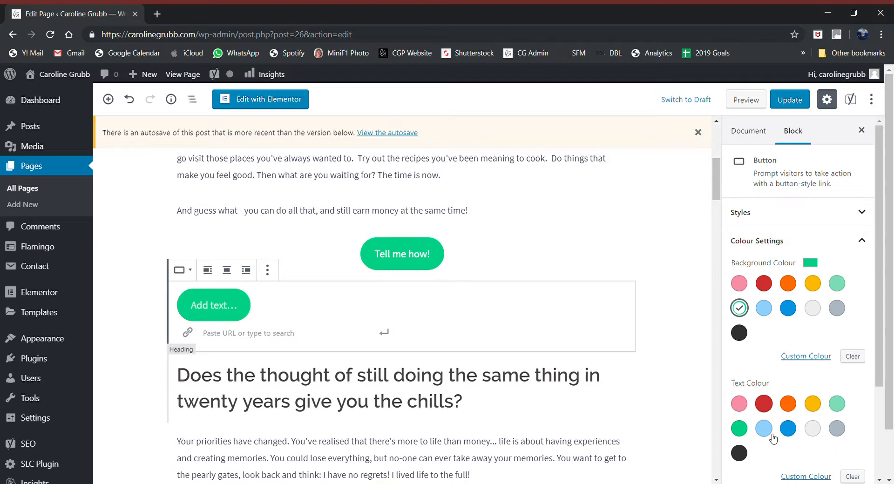
{"action": "left_click", "coordinate": [787, 404]}
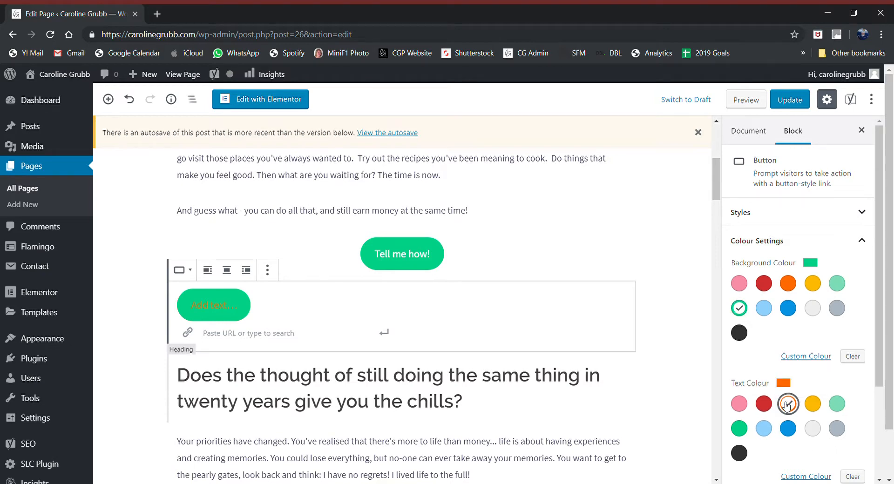
{"action": "left_click", "coordinate": [738, 404]}
{"action": "left_click", "coordinate": [836, 428]}
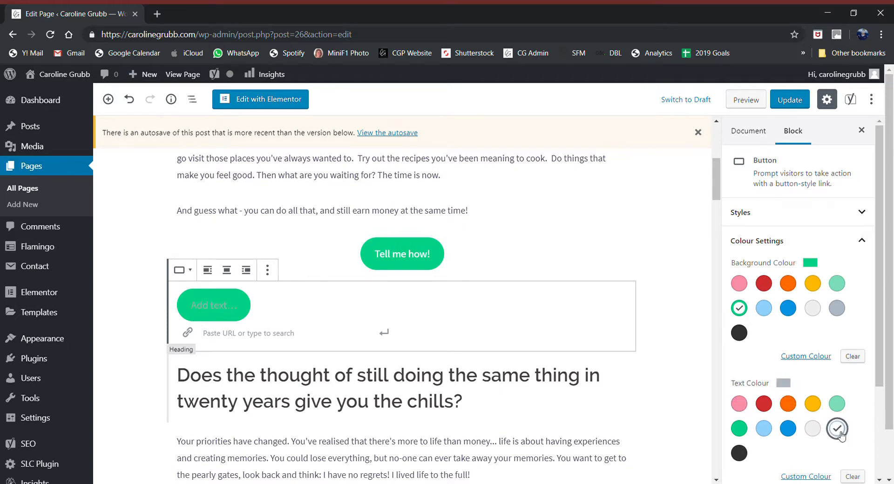
{"action": "left_click", "coordinate": [806, 476]}
{"action": "left_click_drag", "start_coordinate": [805, 372], "coordinate": [710, 303]}
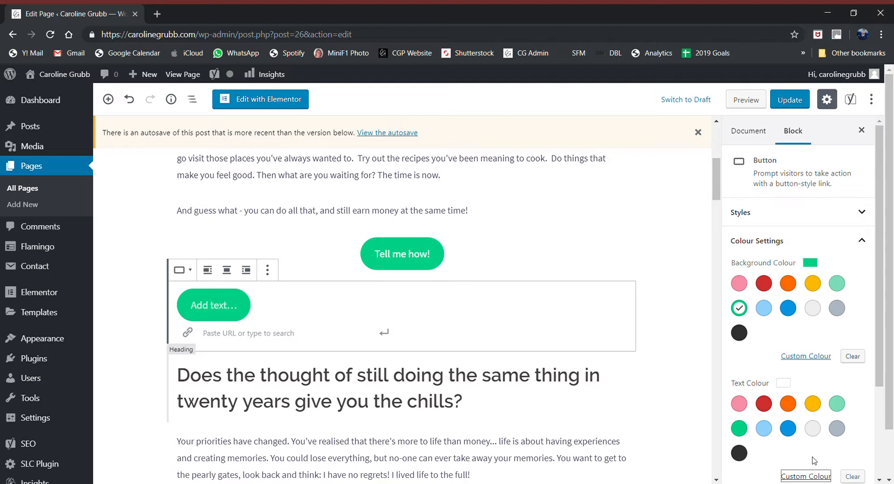
Step: Give the new button the Default filled style after trying Squared and Outline
{"action": "left_click", "coordinate": [772, 219]}
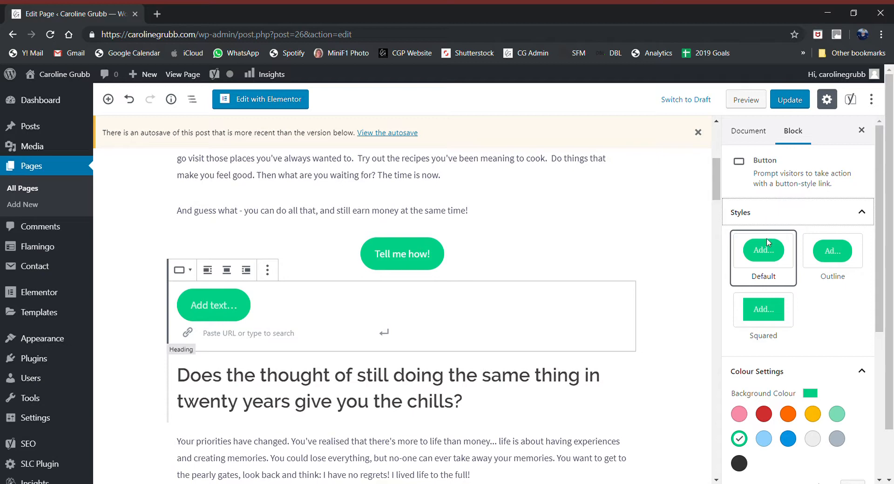
{"action": "left_click", "coordinate": [775, 316]}
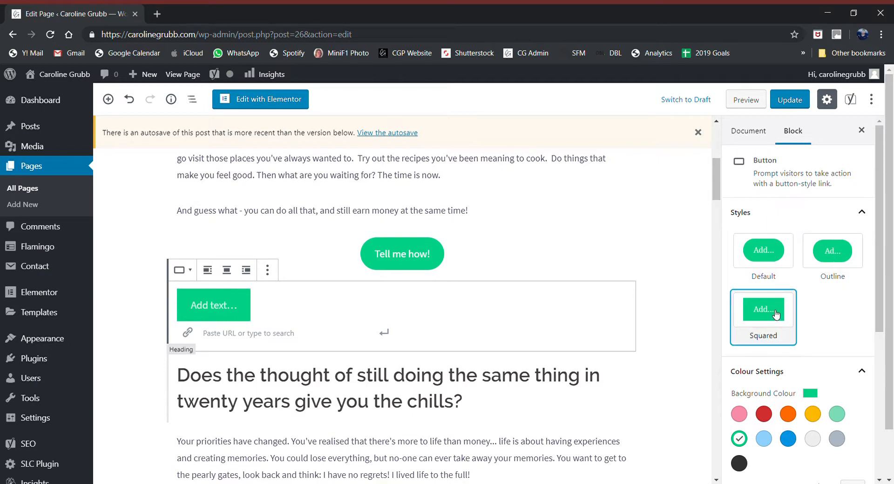
{"action": "left_click", "coordinate": [837, 256]}
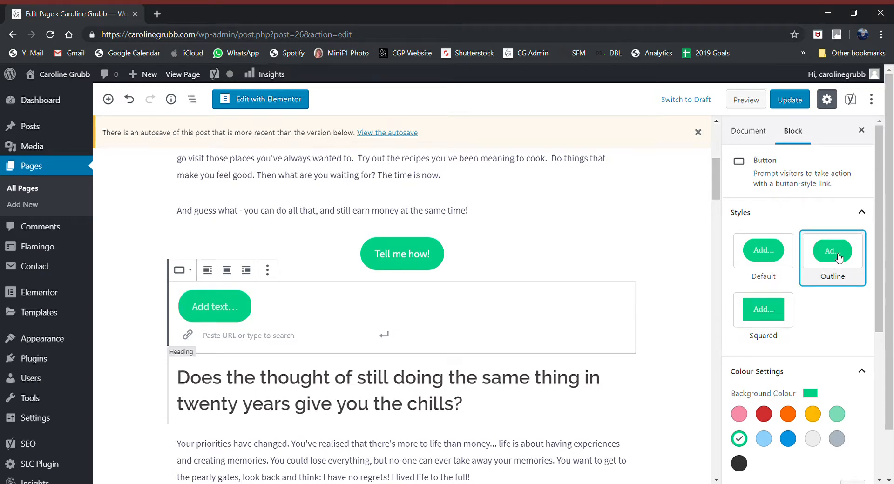
{"action": "left_click", "coordinate": [779, 256]}
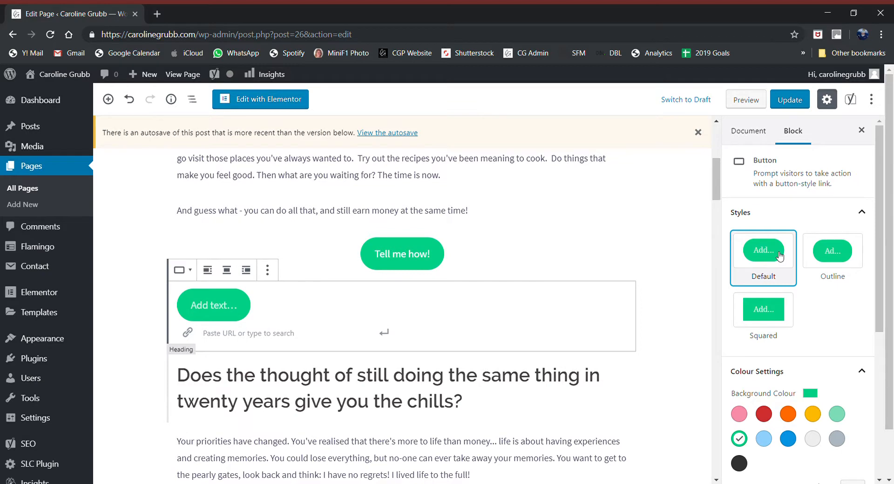
{"action": "left_click", "coordinate": [800, 214]}
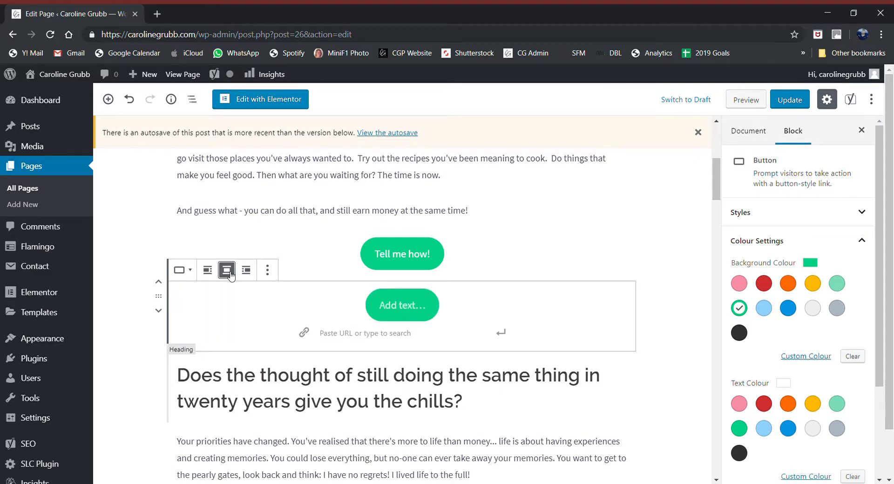
Step: Label the new button 'My Button'
{"action": "left_click", "coordinate": [399, 311]}
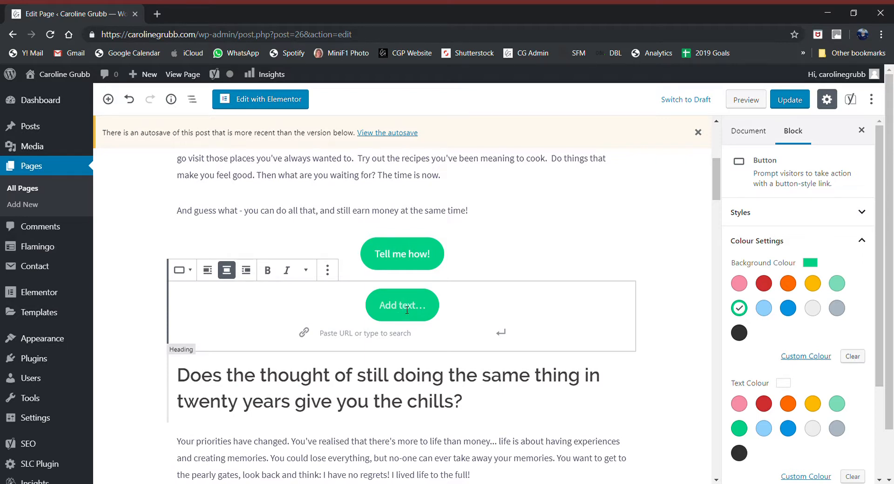
{"action": "type", "text": "My B"}
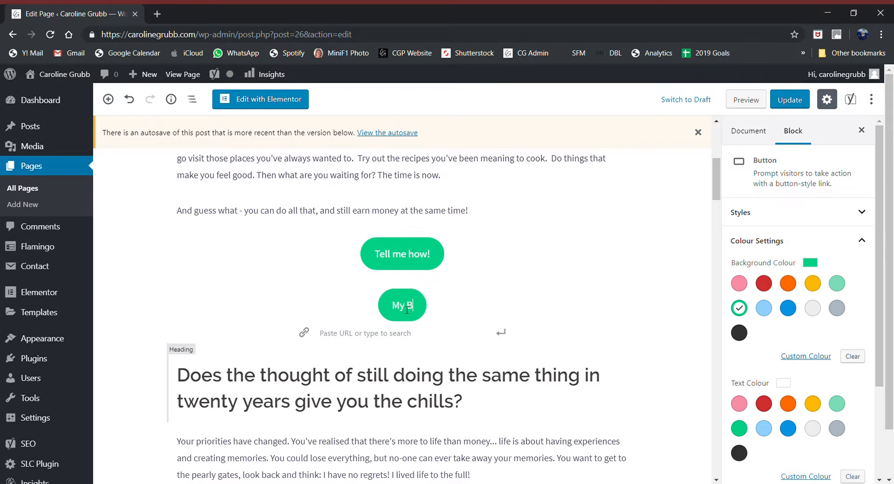
{"action": "type", "text": "utton"}
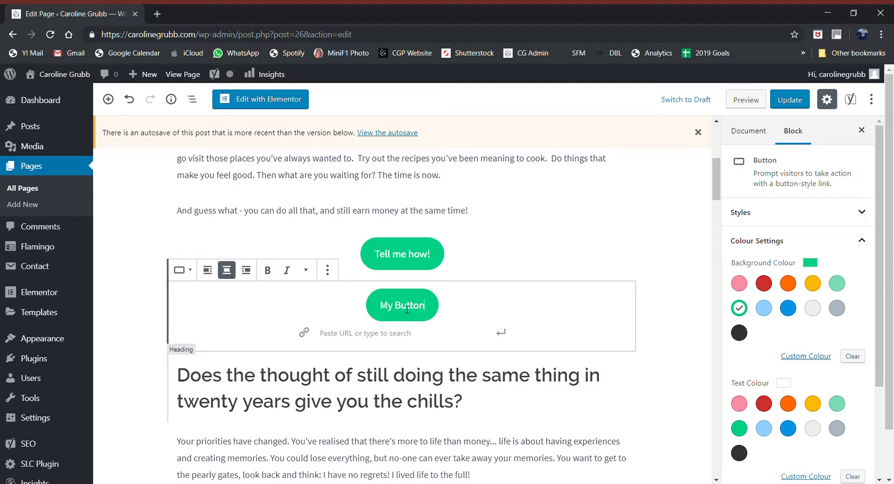
{"action": "left_click", "coordinate": [383, 339]}
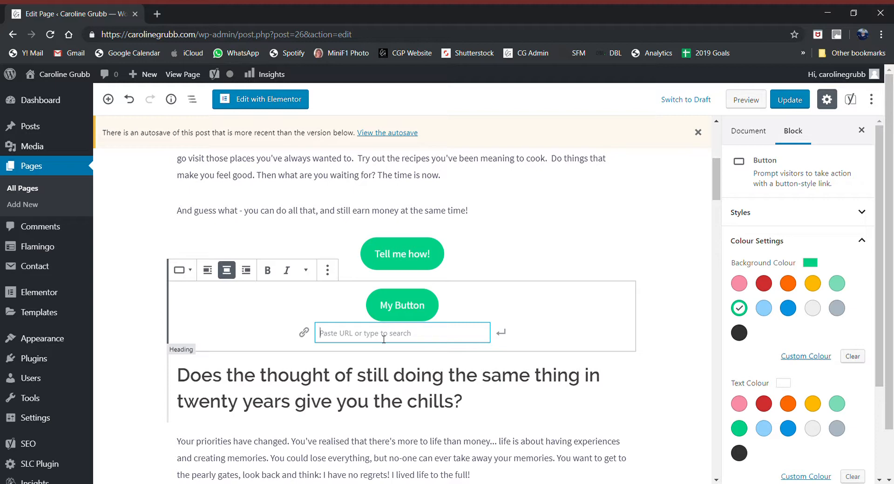
Step: Link My Button to the About Me page found by searching 'about'
{"action": "type", "text": "about"}
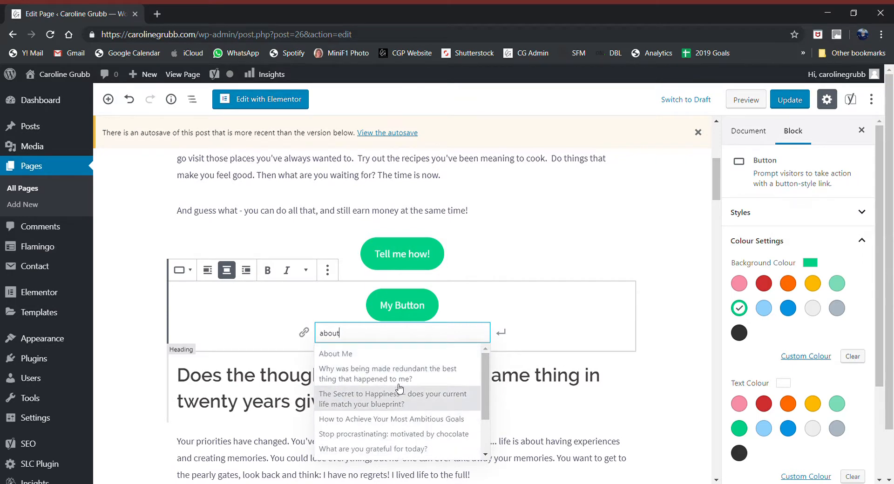
{"action": "left_click", "coordinate": [362, 355]}
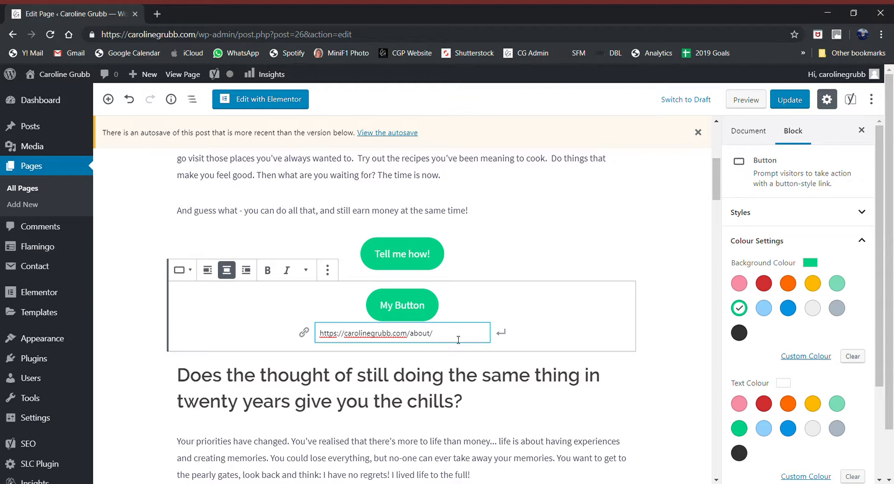
{"action": "left_click", "coordinate": [502, 333]}
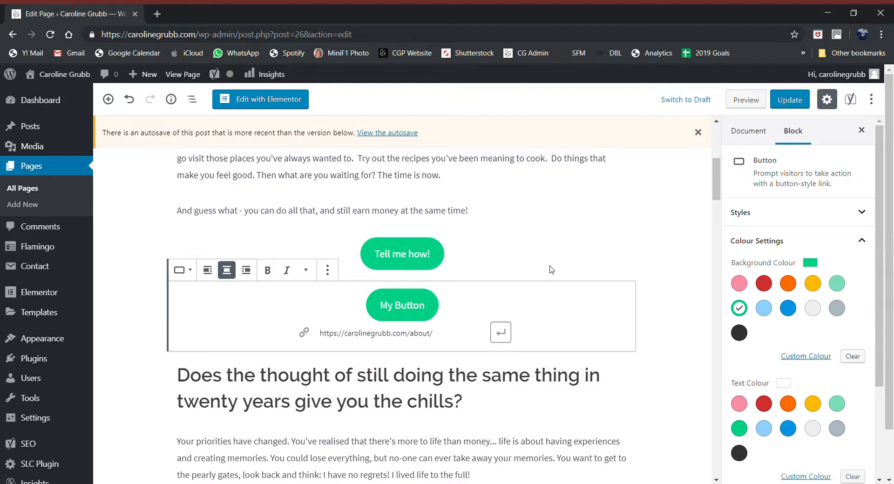
Step: Preview the home page and follow My Button to confirm it opens About Me
{"action": "left_click", "coordinate": [734, 102]}
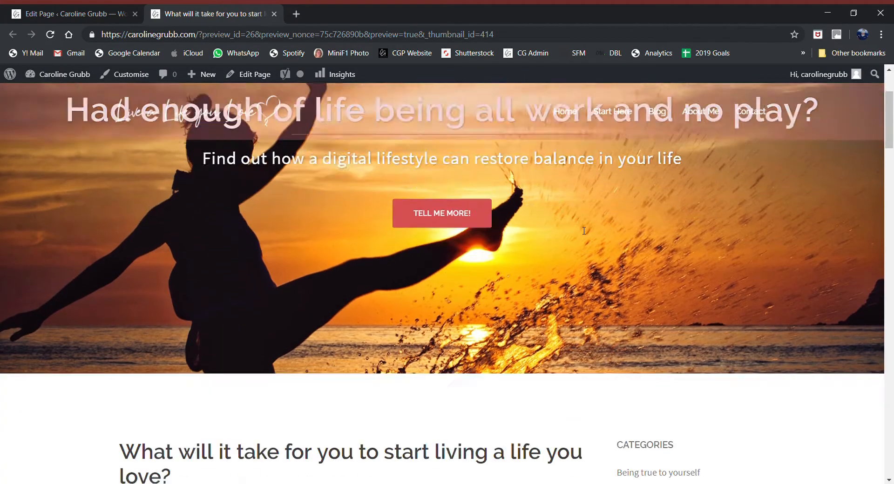
{"action": "scroll", "coordinate": [584, 230], "scroll_direction": "down", "scroll_amount": 10}
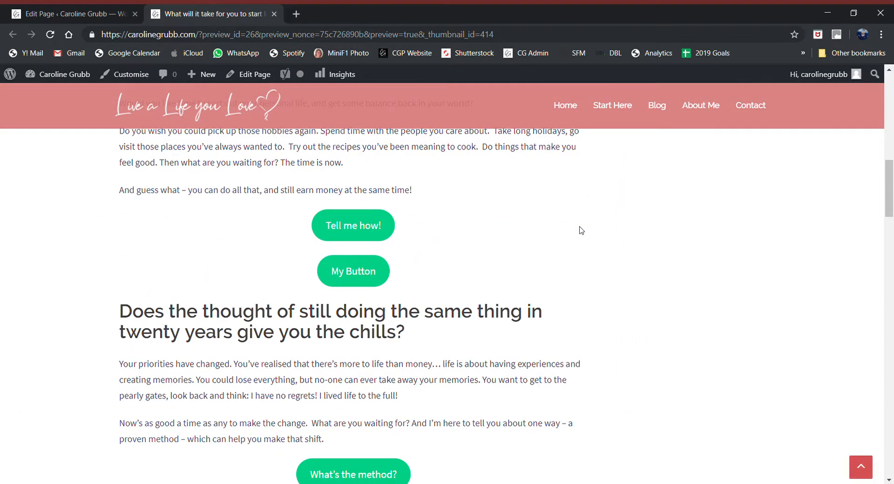
{"action": "left_click", "coordinate": [359, 273]}
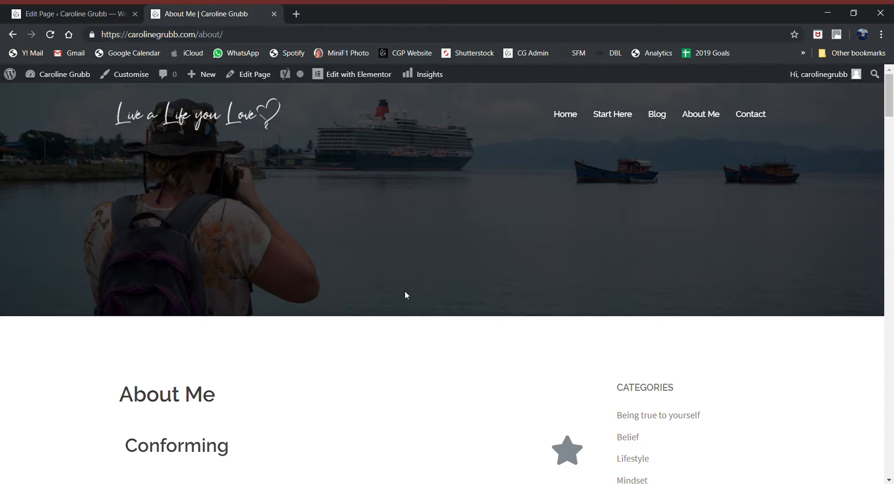
Step: Open About Me in Elementor and scroll to the 'Yes! Send me regular tips and ideas' button
{"action": "scroll", "coordinate": [405, 294], "scroll_direction": "down", "scroll_amount": 1}
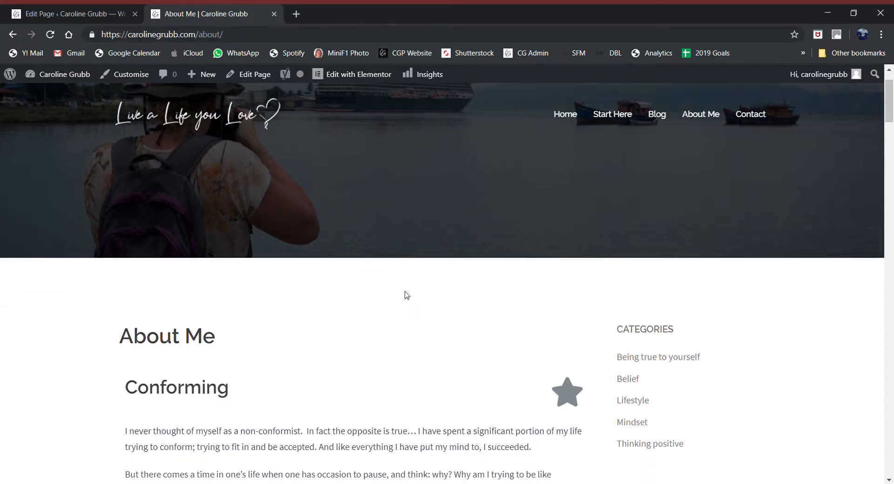
{"action": "left_click", "coordinate": [255, 75]}
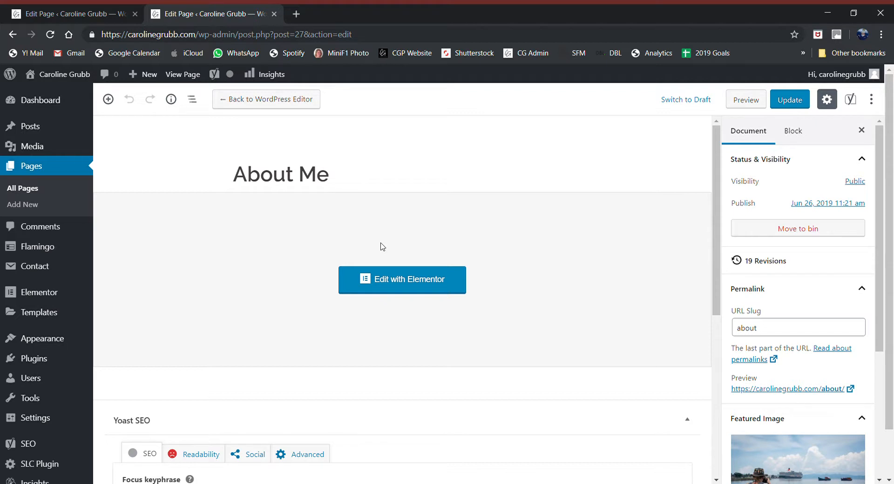
{"action": "left_click", "coordinate": [400, 286]}
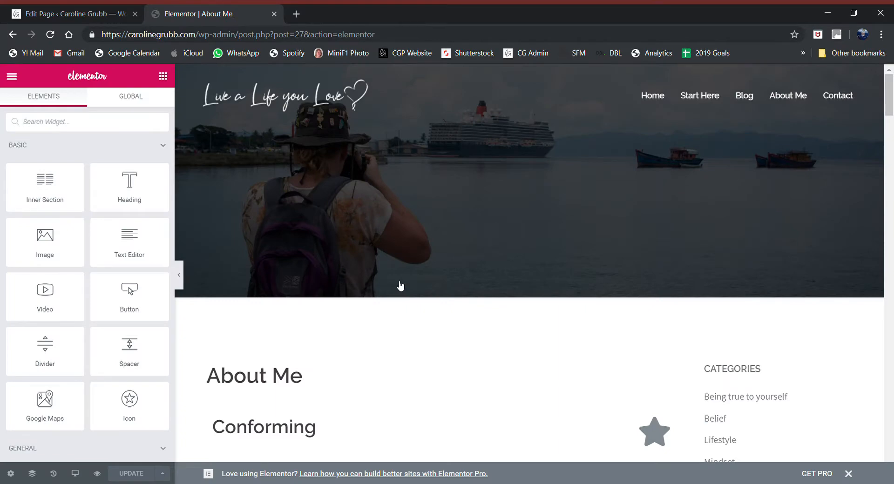
{"action": "scroll", "coordinate": [400, 285], "scroll_direction": "down", "scroll_amount": 9}
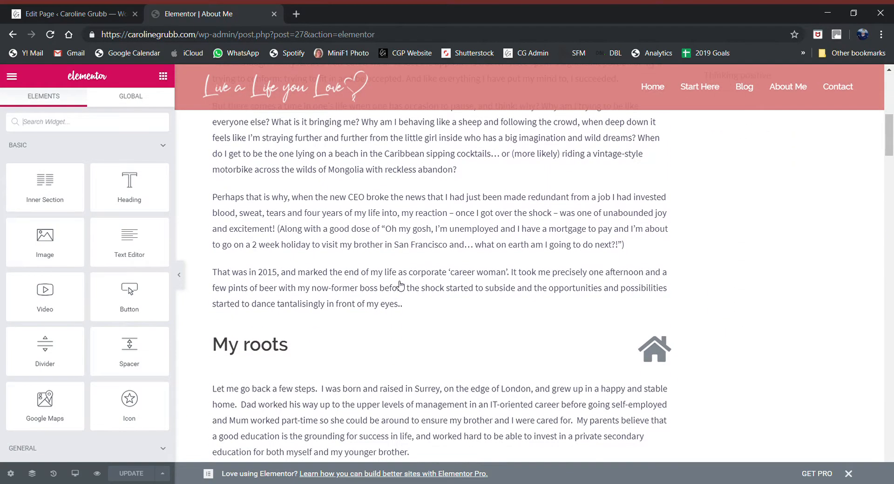
{"action": "scroll", "coordinate": [399, 285], "scroll_direction": "down", "scroll_amount": 5}
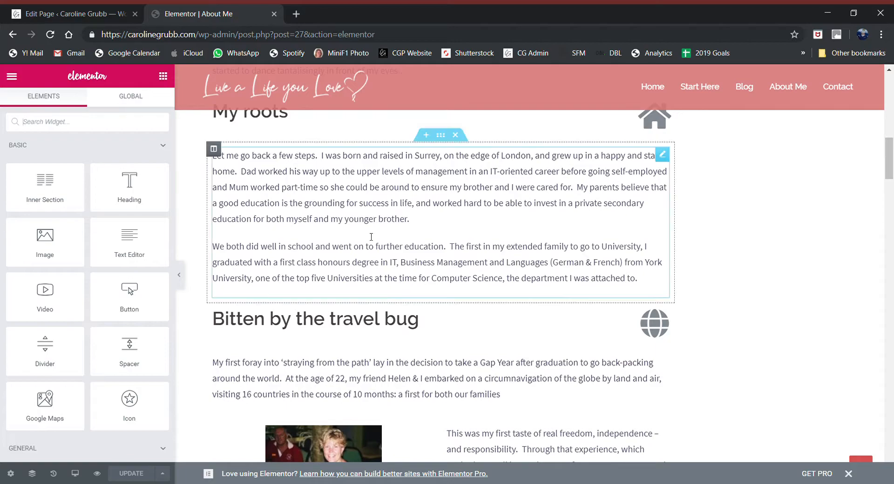
{"action": "scroll", "coordinate": [324, 229], "scroll_direction": "down", "scroll_amount": 10}
{"action": "scroll", "coordinate": [324, 229], "scroll_direction": "down", "scroll_amount": 15}
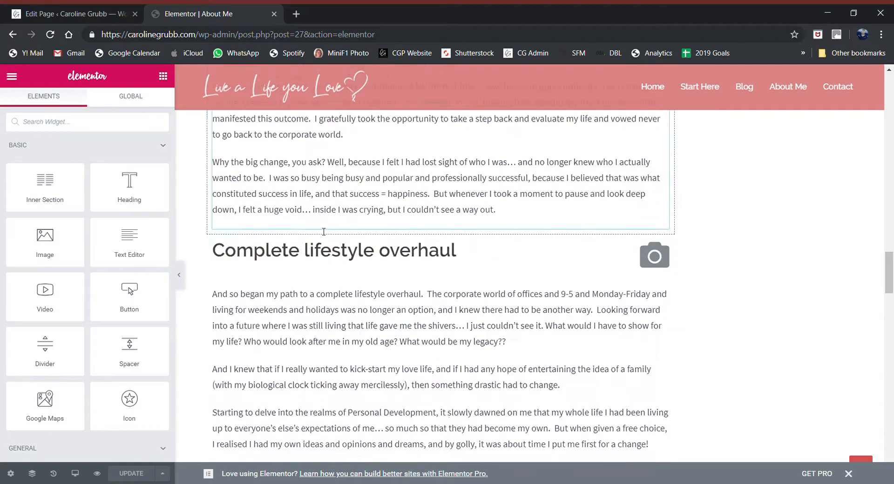
{"action": "scroll", "coordinate": [320, 233], "scroll_direction": "down", "scroll_amount": 7}
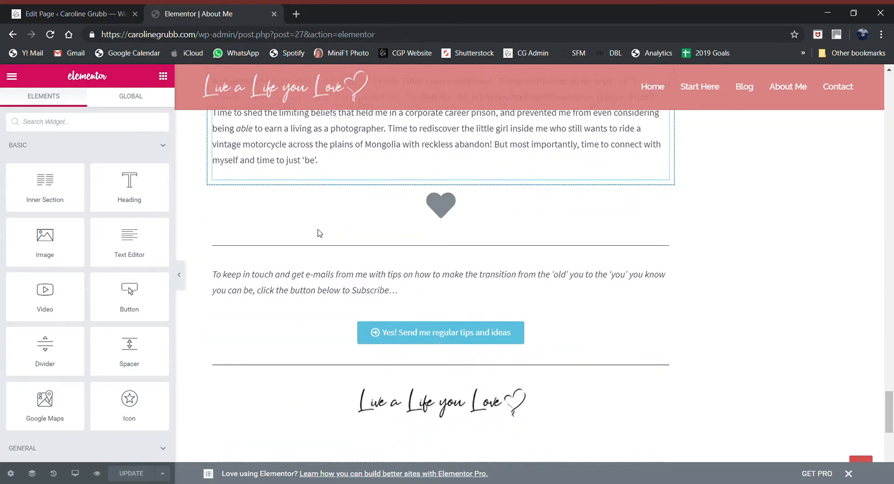
{"action": "scroll", "coordinate": [318, 231], "scroll_direction": "up", "scroll_amount": 2}
{"action": "scroll", "coordinate": [321, 232], "scroll_direction": "up", "scroll_amount": 1}
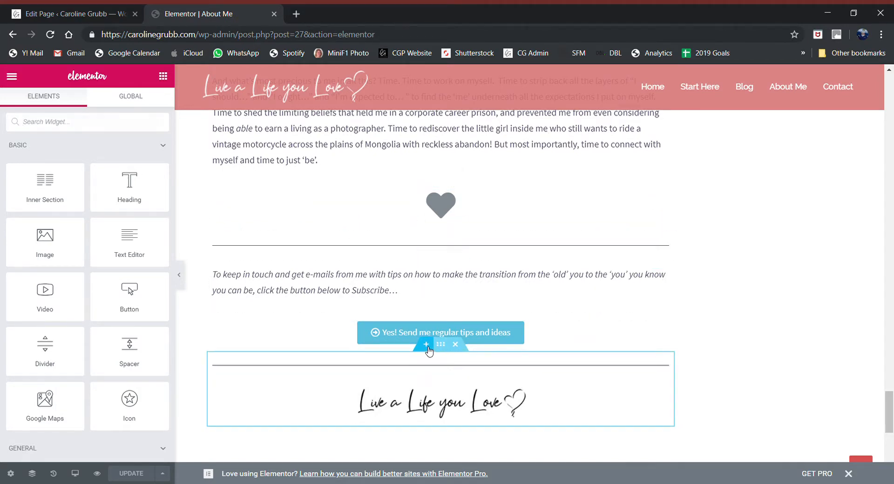
Step: Add an empty section below the subscribe button and drop a Basic Button widget into it
{"action": "left_click", "coordinate": [427, 347]}
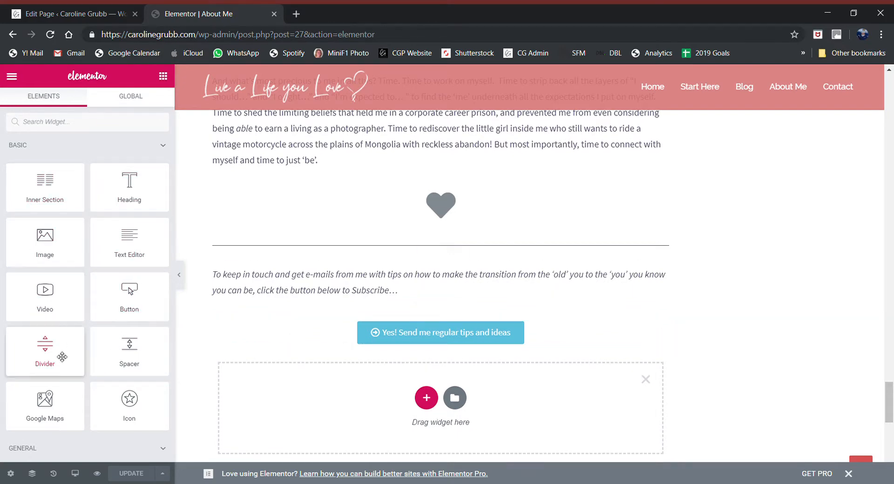
{"action": "left_click", "coordinate": [125, 147]}
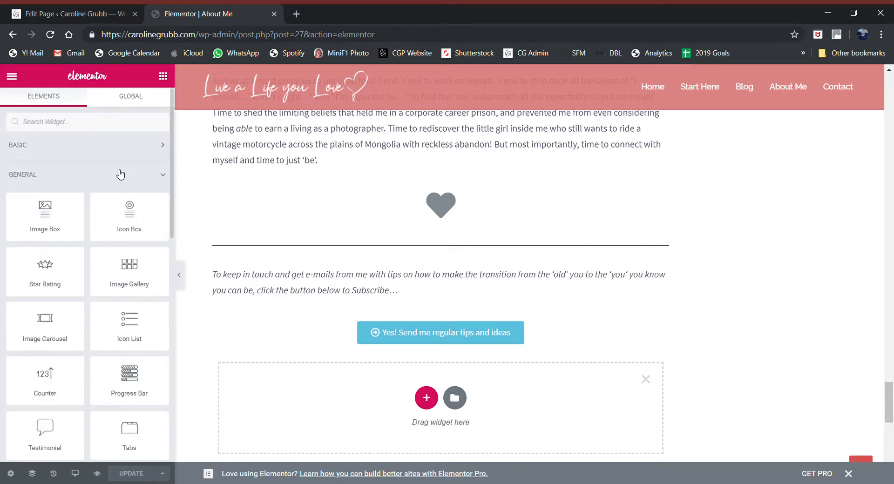
{"action": "left_click", "coordinate": [121, 174]}
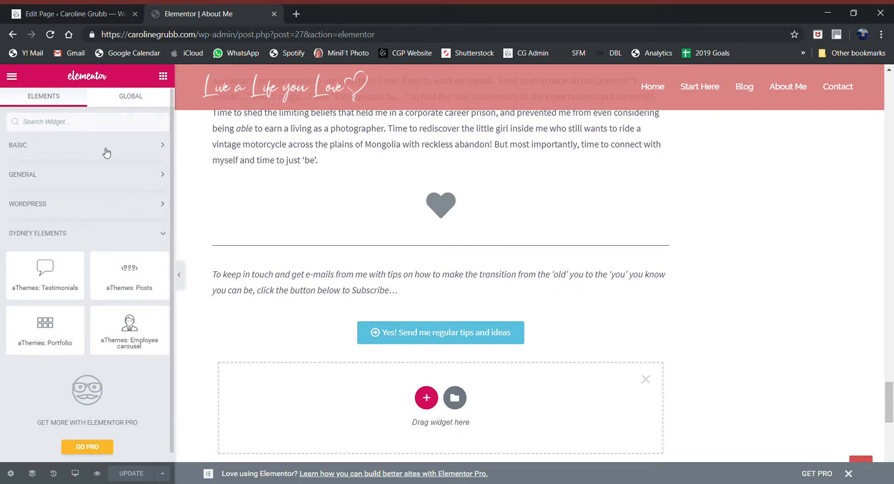
{"action": "left_click", "coordinate": [161, 148]}
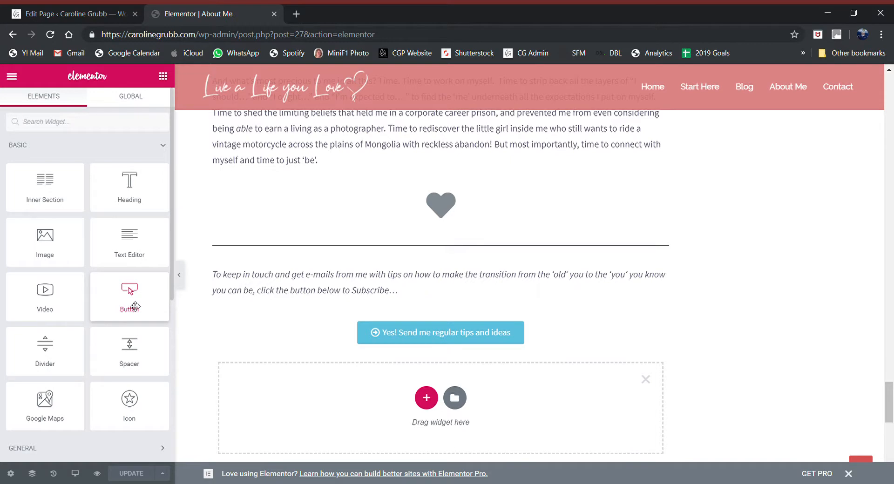
{"action": "left_click_drag", "start_coordinate": [135, 307], "coordinate": [405, 399]}
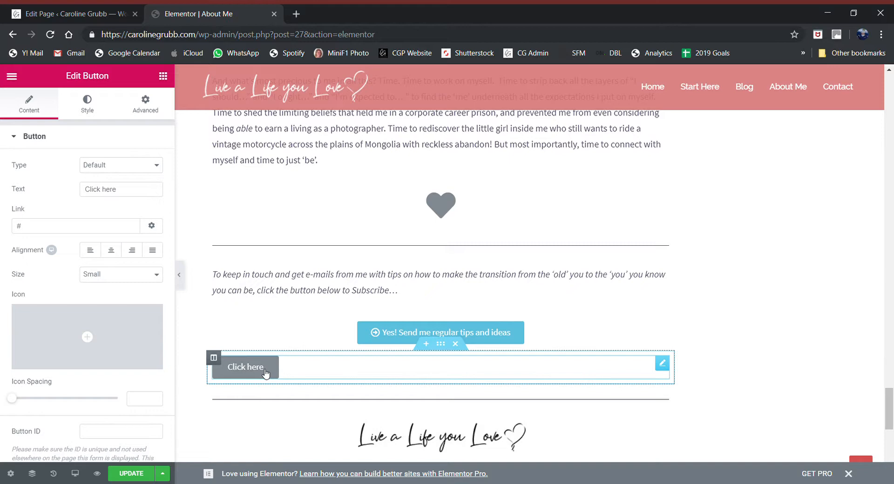
Step: Try the Info, Success, Warning and Danger button types, settling on blue Info
{"action": "left_click", "coordinate": [138, 169]}
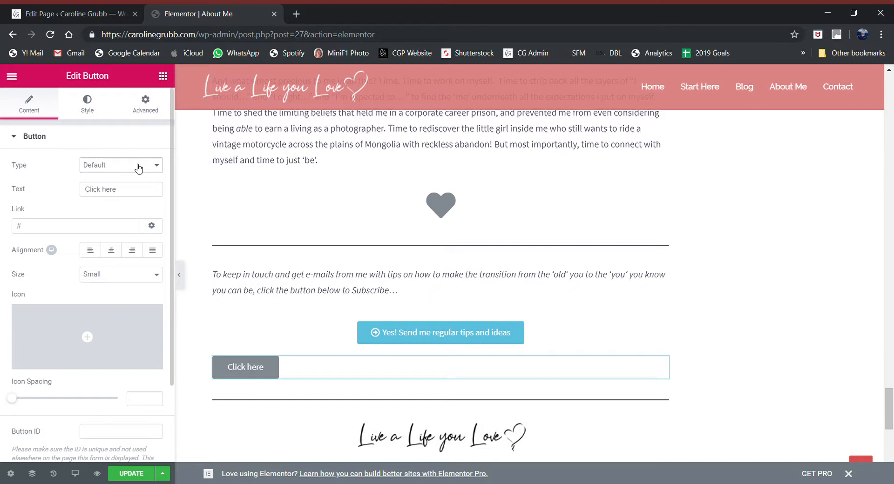
{"action": "left_click", "coordinate": [126, 206]}
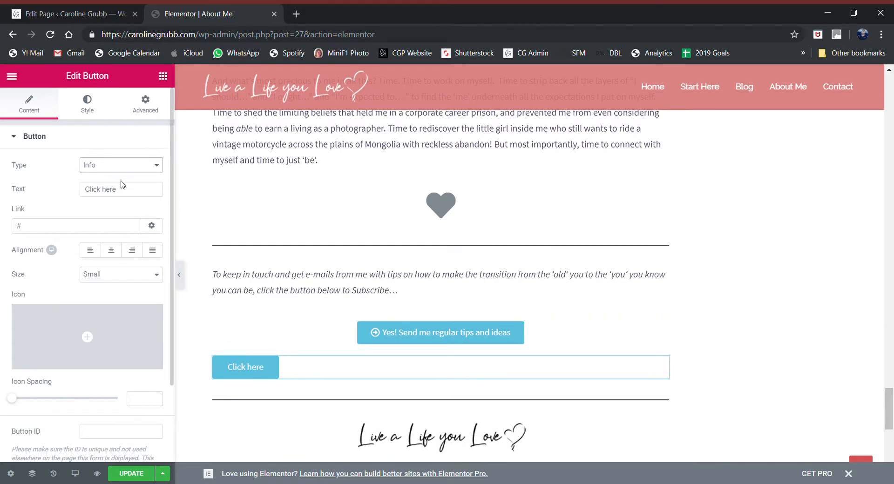
{"action": "left_click", "coordinate": [120, 219]}
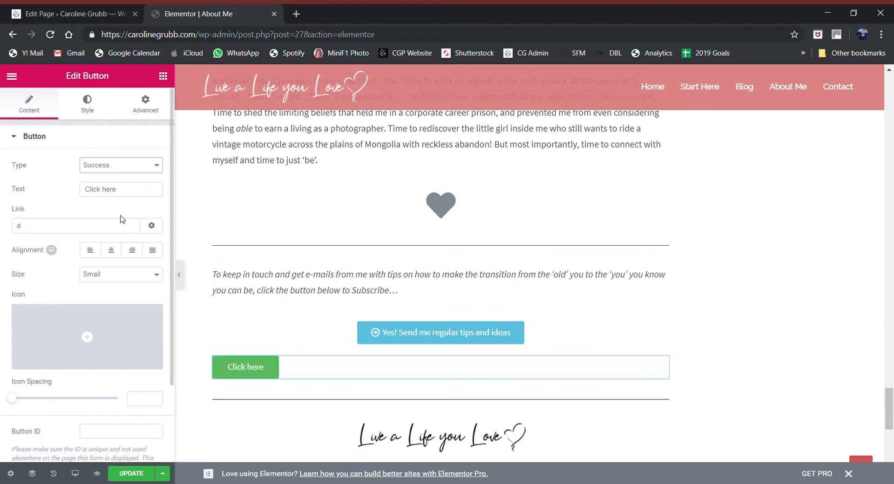
{"action": "left_click", "coordinate": [124, 166]}
{"action": "left_click", "coordinate": [123, 239]}
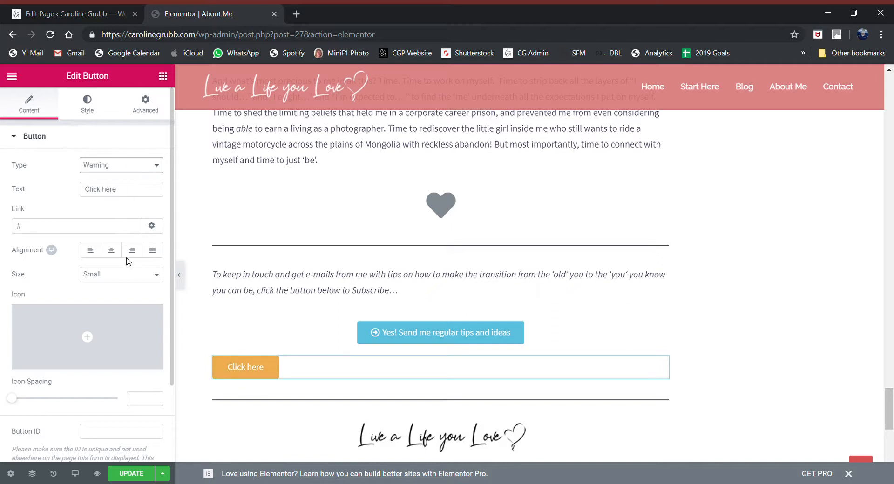
{"action": "key", "text": "Down"}
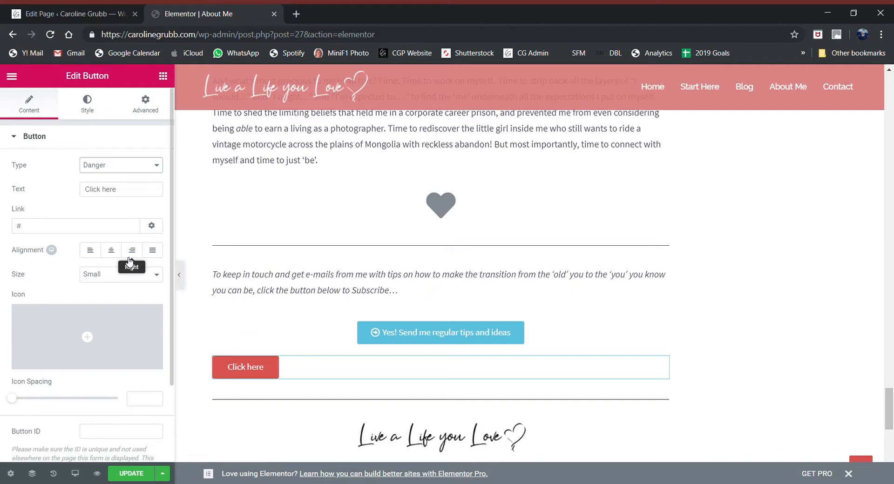
{"action": "left_click", "coordinate": [112, 204]}
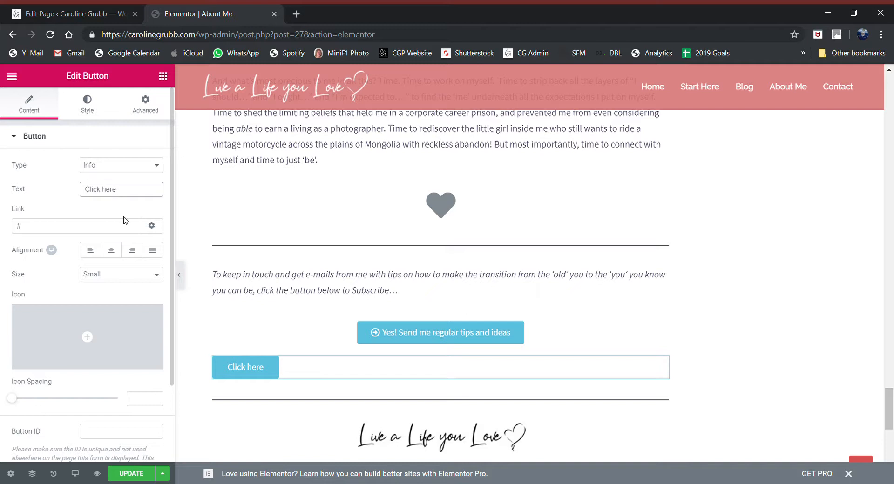
{"action": "left_click", "coordinate": [245, 368]}
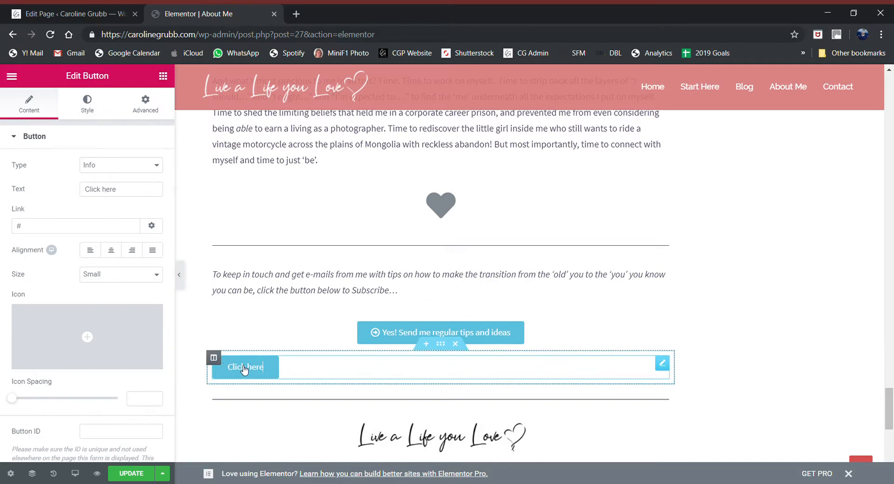
Step: Replace the button's label text with 'Take me home!'
{"action": "key", "text": "BackSpace"}
{"action": "key", "text": "BackSpace"}
{"action": "key", "text": "BackSpace"}
{"action": "key", "text": "BackSpace"}
{"action": "key", "text": "BackSpace"}
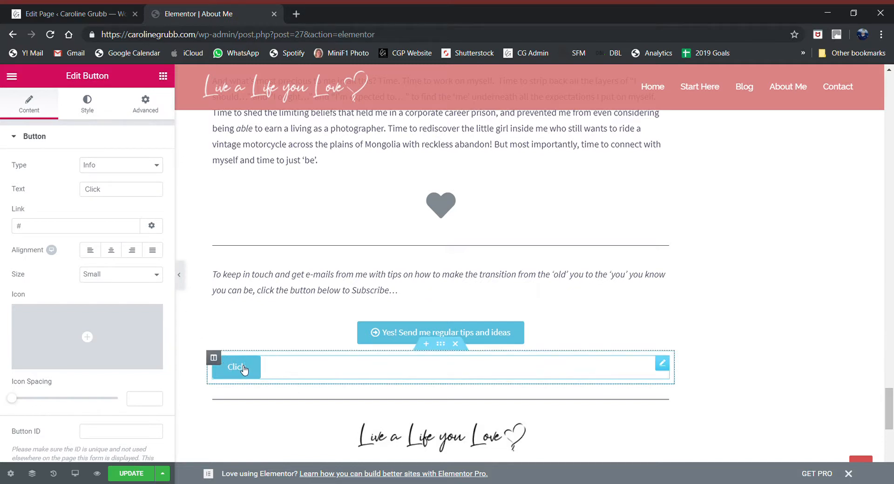
{"action": "left_click_drag", "start_coordinate": [129, 191], "coordinate": [70, 190]}
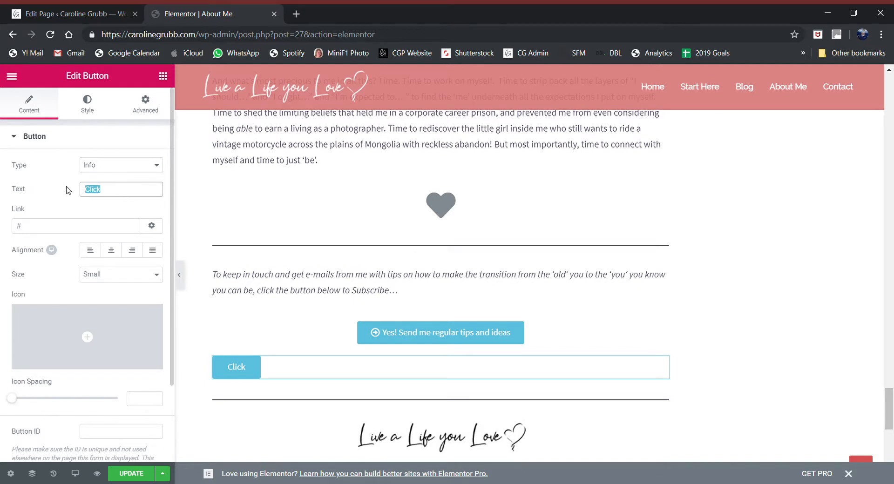
{"action": "type", "text": "Take me "}
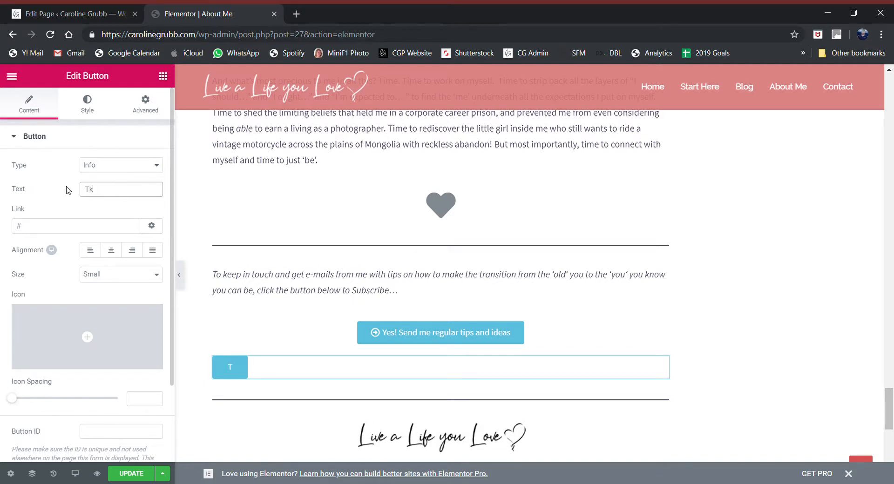
{"action": "type", "text": "home!"}
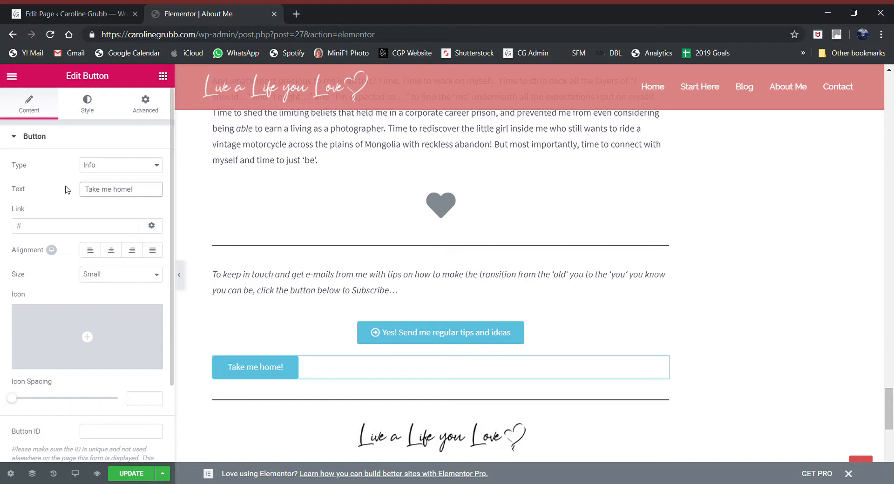
Step: Clear the placeholder '#' from the button's Link field, leaving it empty
{"action": "left_click", "coordinate": [101, 231]}
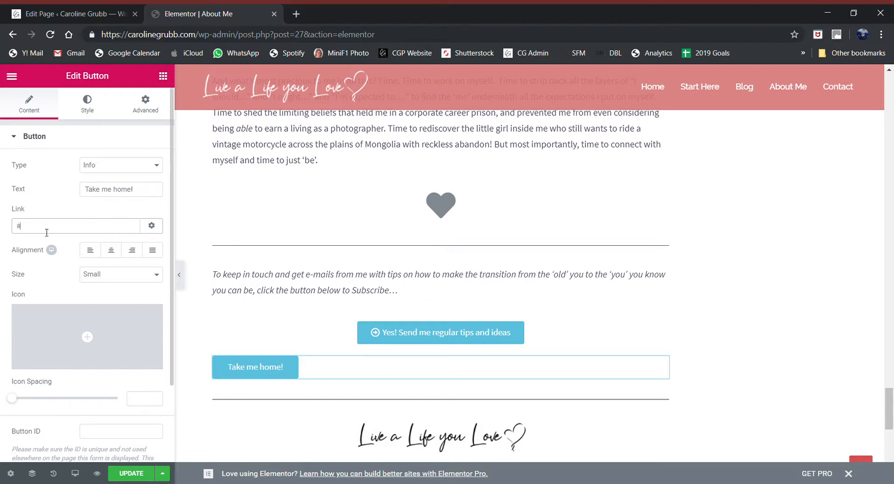
{"action": "left_click_drag", "start_coordinate": [58, 230], "coordinate": [2, 231]}
{"action": "left_click", "coordinate": [73, 230]}
{"action": "type", "text": "home"}
{"action": "key", "text": "BackSpace"}
{"action": "key", "text": "BackSpace"}
{"action": "key", "text": "BackSpace"}
{"action": "key", "text": "BackSpace"}
{"action": "key", "text": "BackSpace"}
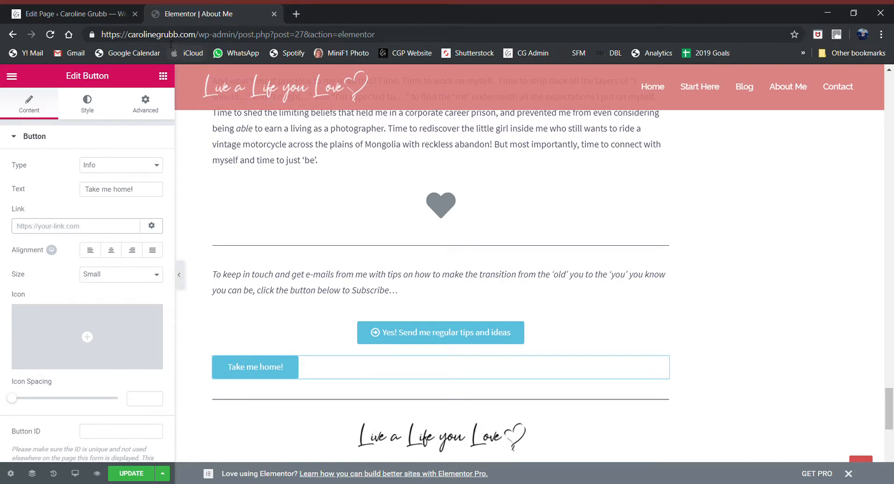
Step: Copy the site address from the browser and paste it as the button link
{"action": "left_click", "coordinate": [186, 35]}
{"action": "left_click", "coordinate": [186, 35]}
{"action": "left_click_drag", "start_coordinate": [195, 35], "coordinate": [97, 35]}
{"action": "key", "text": "ctrl+c"}
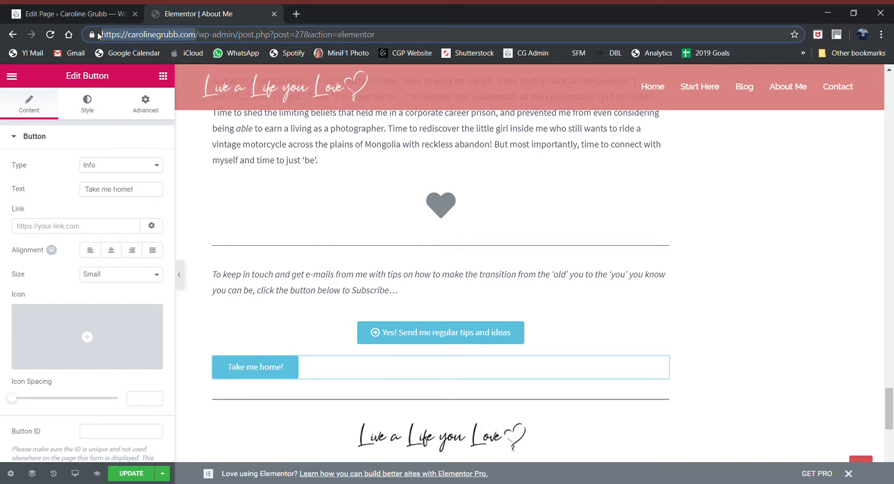
{"action": "left_click", "coordinate": [95, 231]}
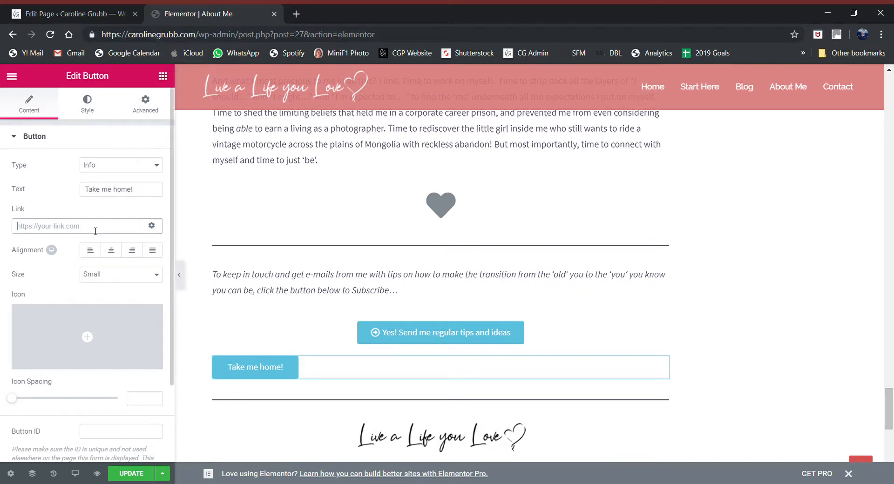
{"action": "key", "text": "ctrl+v"}
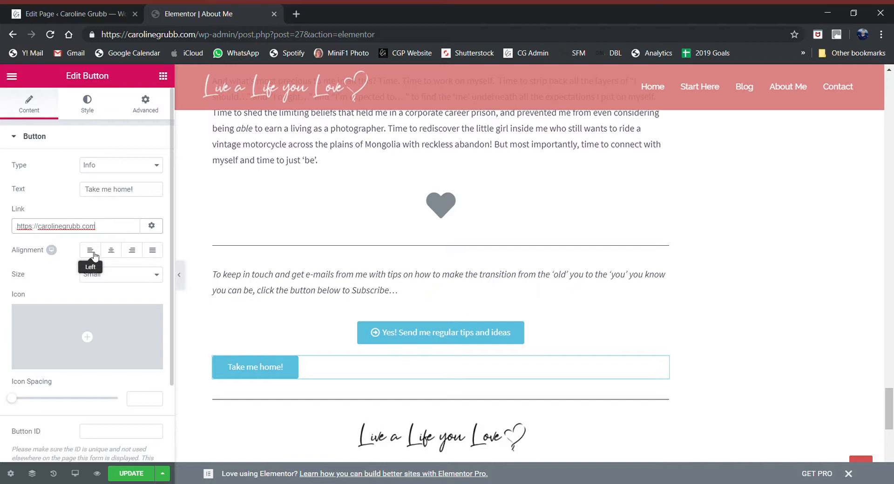
Step: Centre the button, try Extra Small and Extra Large sizes, then settle on Small
{"action": "left_click", "coordinate": [117, 255]}
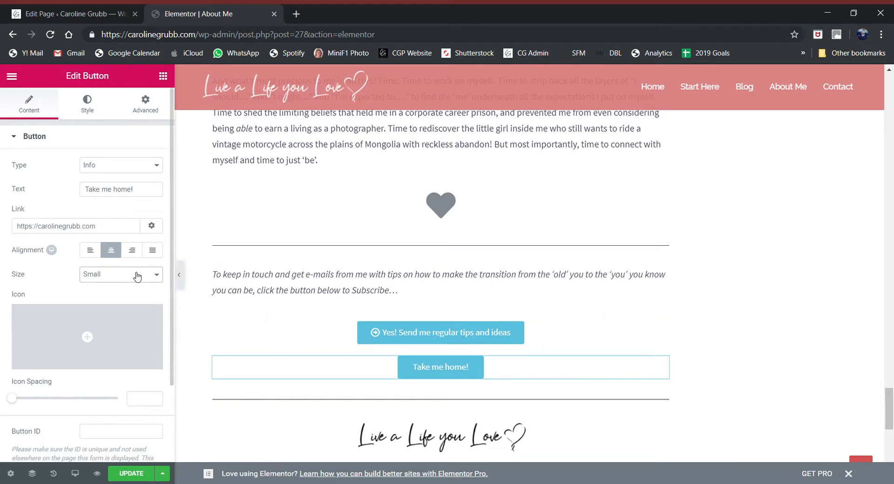
{"action": "left_click", "coordinate": [135, 291]}
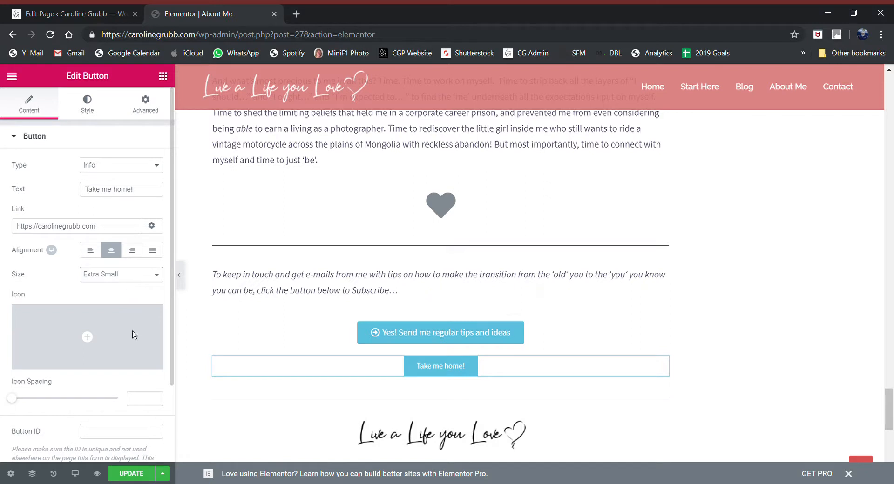
{"action": "left_click", "coordinate": [142, 367]}
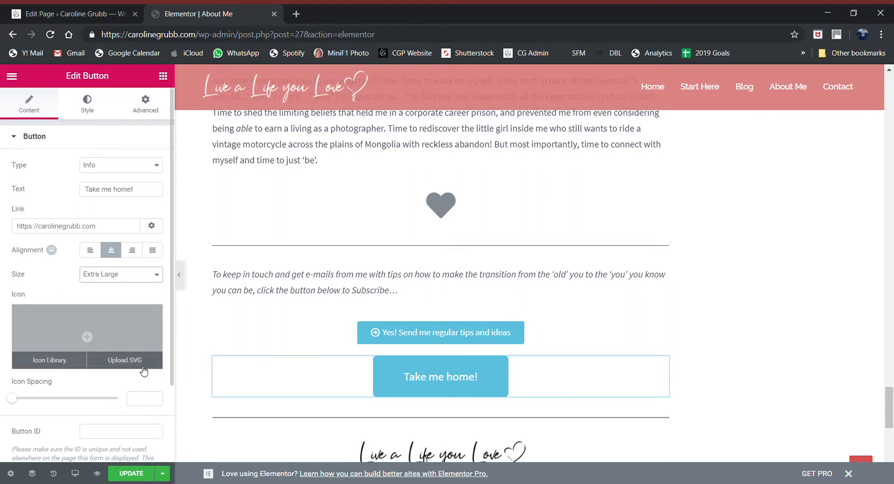
{"action": "left_click", "coordinate": [137, 279]}
{"action": "left_click", "coordinate": [128, 318]}
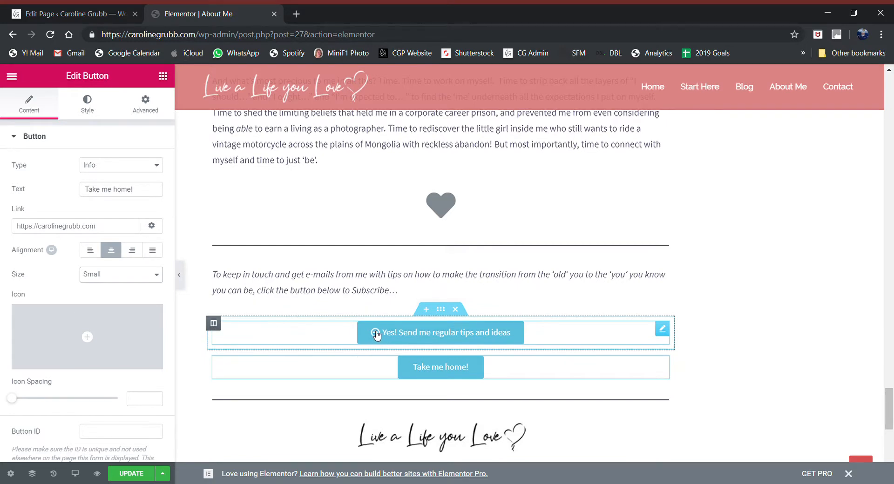
Step: Insert a right-arrow icon from the Icon Library into the Take me home! button
{"action": "left_click", "coordinate": [436, 374]}
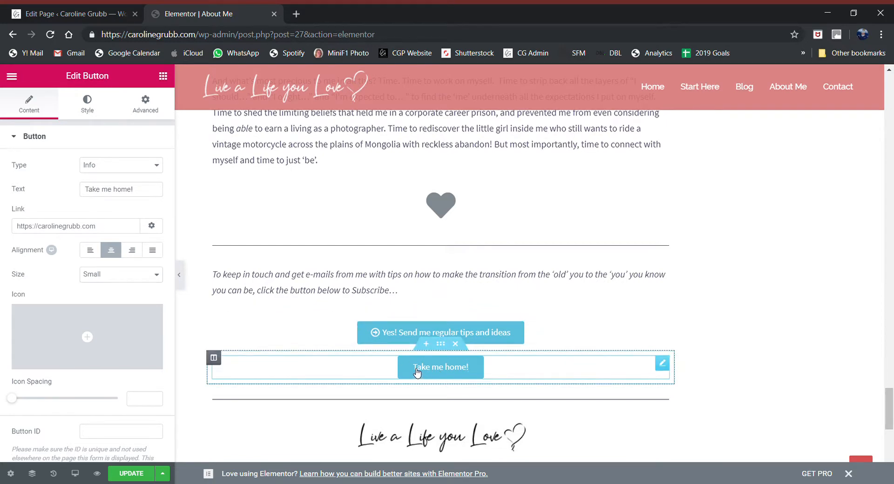
{"action": "mouse_move", "coordinate": [103, 342]}
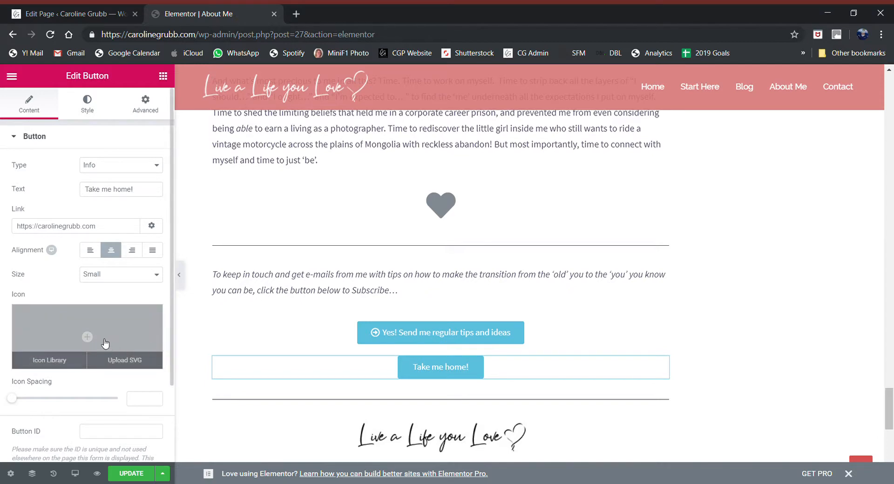
{"action": "left_click", "coordinate": [77, 340]}
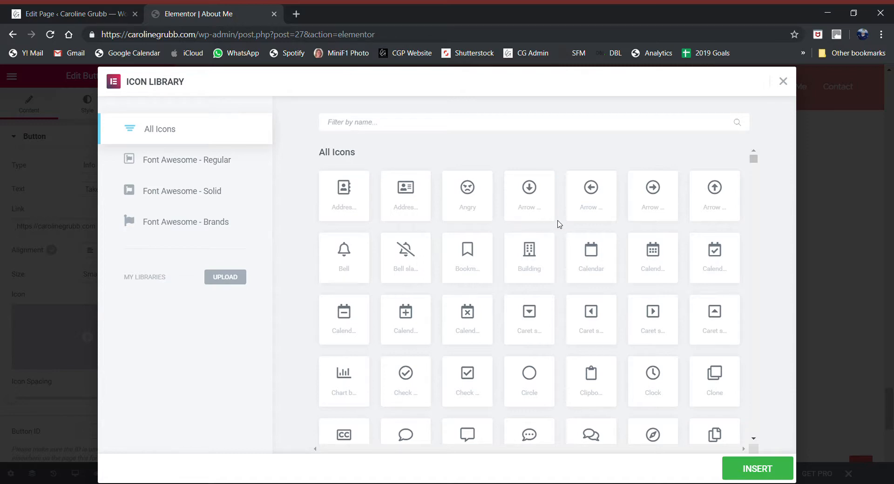
{"action": "left_click", "coordinate": [652, 195]}
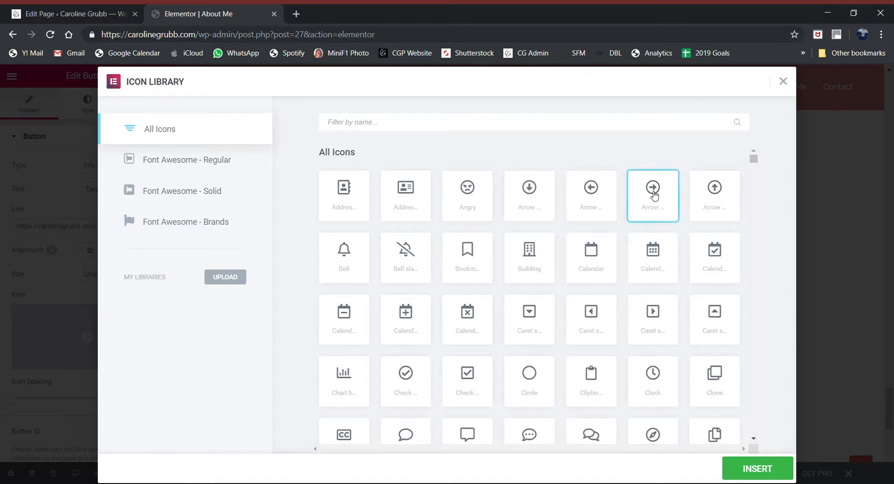
{"action": "left_click", "coordinate": [747, 469]}
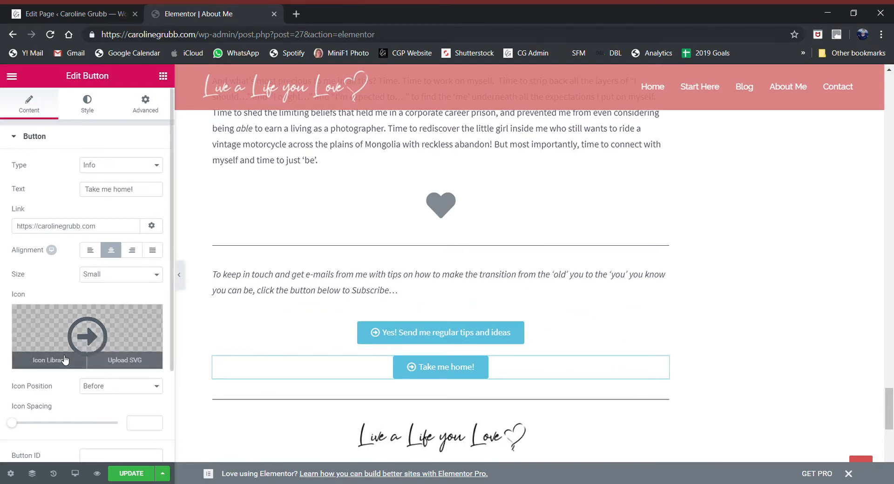
Step: Replace the arrow with the Home icon found by searching 'home' in the library
{"action": "left_click", "coordinate": [64, 359]}
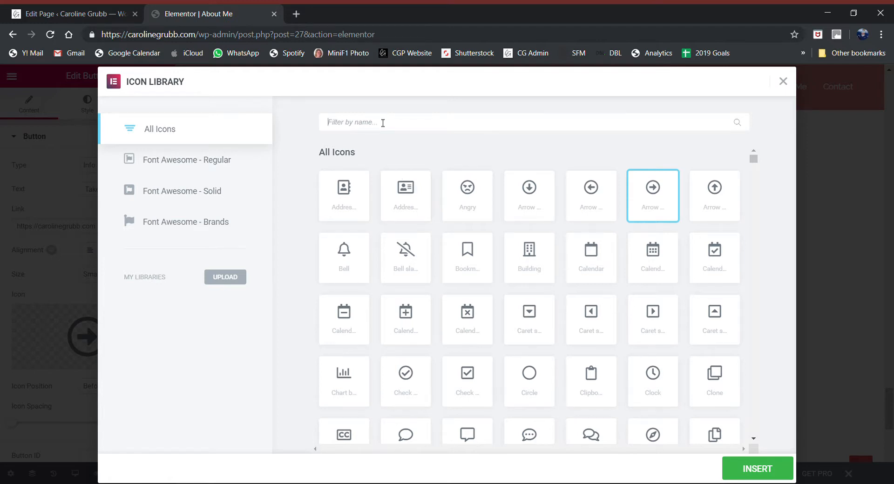
{"action": "left_click", "coordinate": [383, 123]}
{"action": "type", "text": "home"}
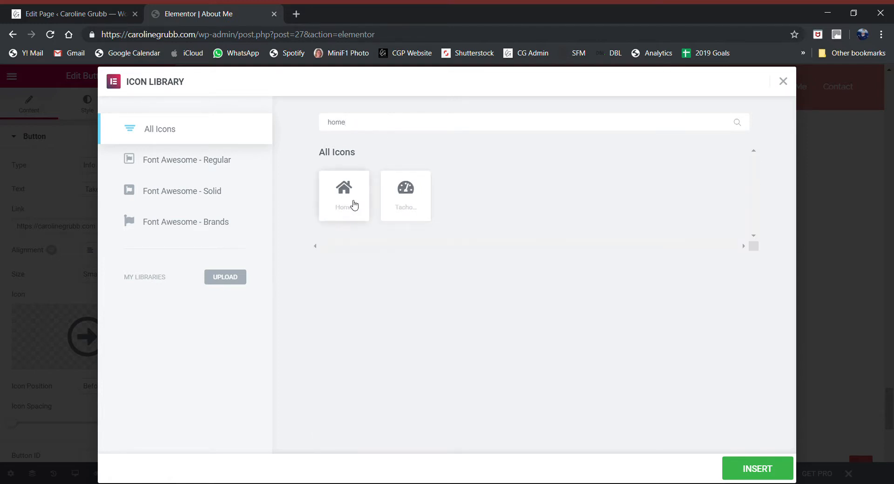
{"action": "left_click", "coordinate": [347, 195]}
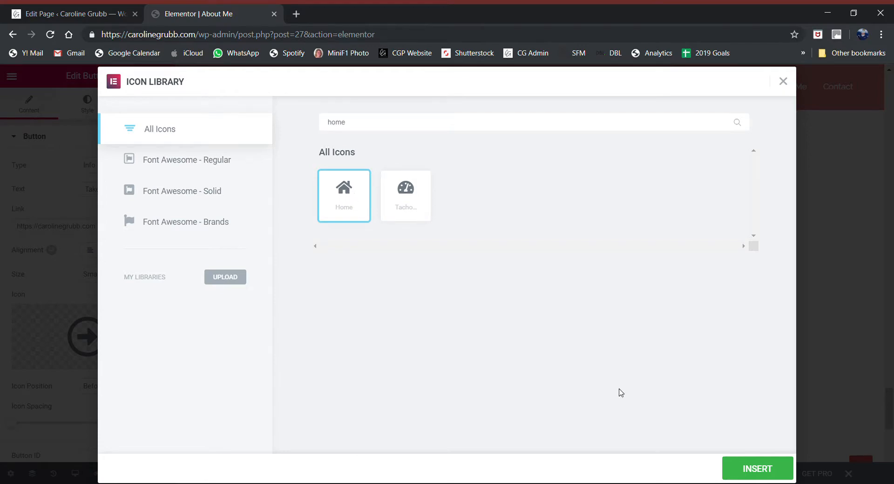
{"action": "left_click", "coordinate": [759, 468]}
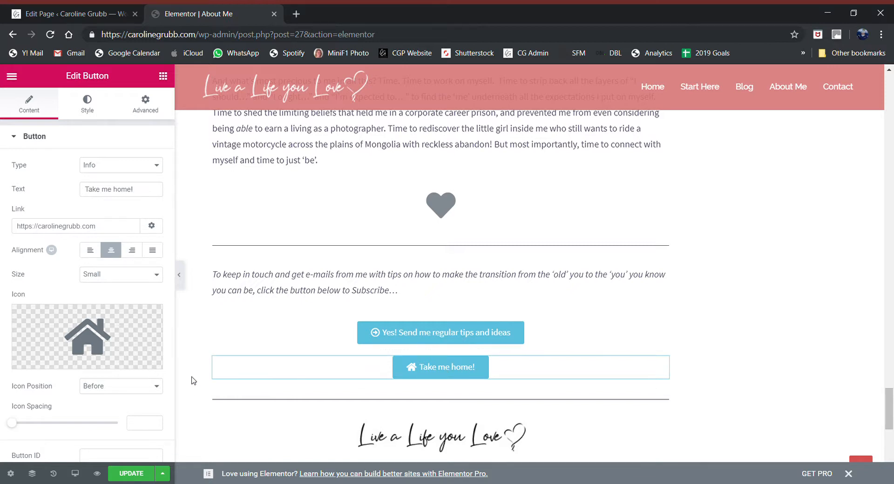
Step: Set Icon Position to After, Icon Spacing 4, and Button ID 'about-me-home'
{"action": "left_click", "coordinate": [107, 419]}
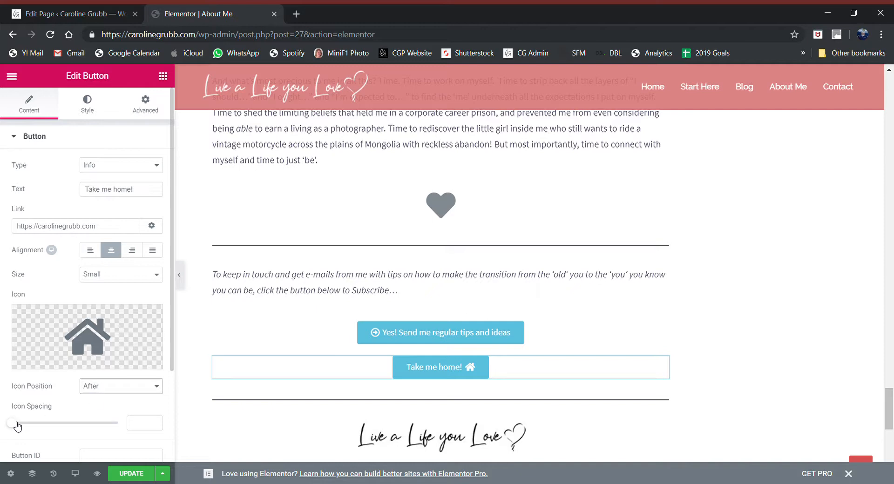
{"action": "mouse_move", "coordinate": [14, 424]}
{"action": "left_mouse_down"}
{"action": "mouse_move", "coordinate": [117, 431]}
{"action": "mouse_move", "coordinate": [7, 425]}
{"action": "mouse_move", "coordinate": [44, 425]}
{"action": "mouse_move", "coordinate": [25, 425]}
{"action": "left_mouse_up"}
{"action": "scroll", "coordinate": [72, 368], "scroll_direction": "down", "scroll_amount": 3}
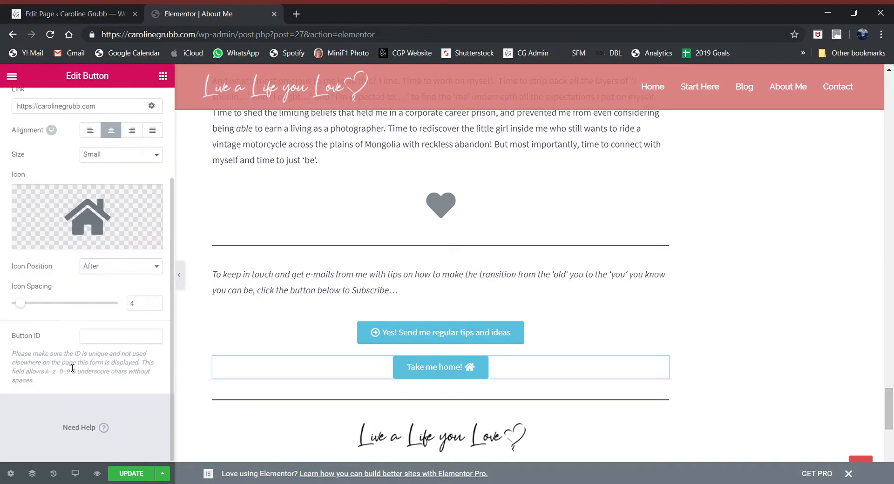
{"action": "left_click", "coordinate": [108, 336]}
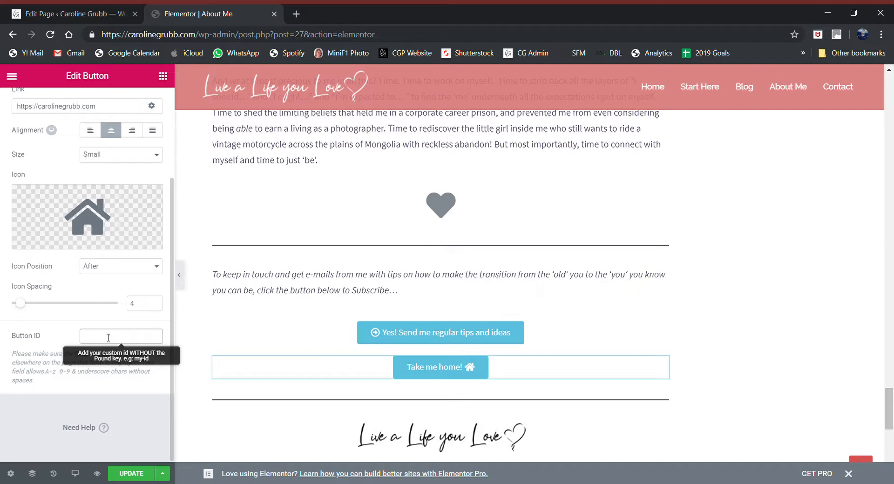
{"action": "type", "text": "about-me-home"}
{"action": "left_click", "coordinate": [144, 344]}
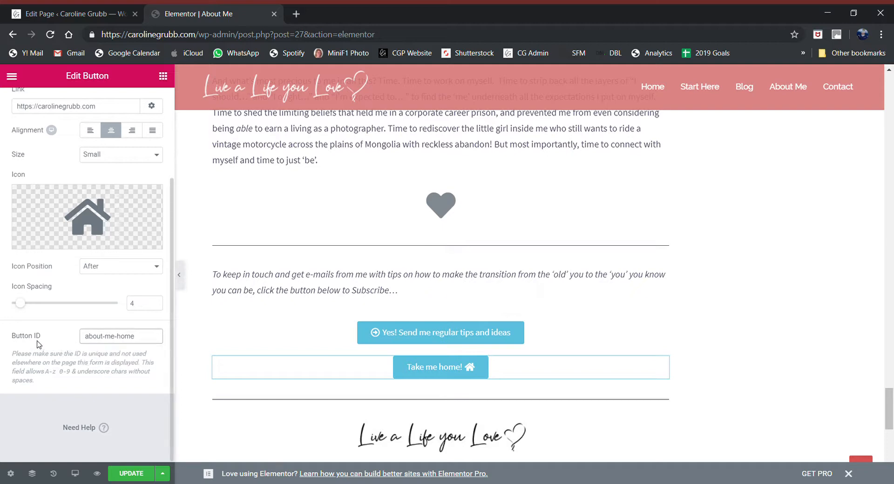
{"action": "left_click", "coordinate": [33, 367]}
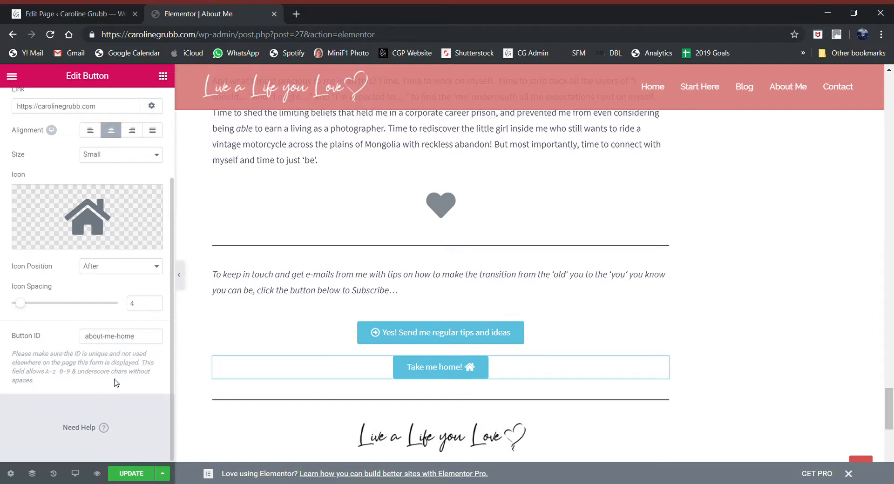